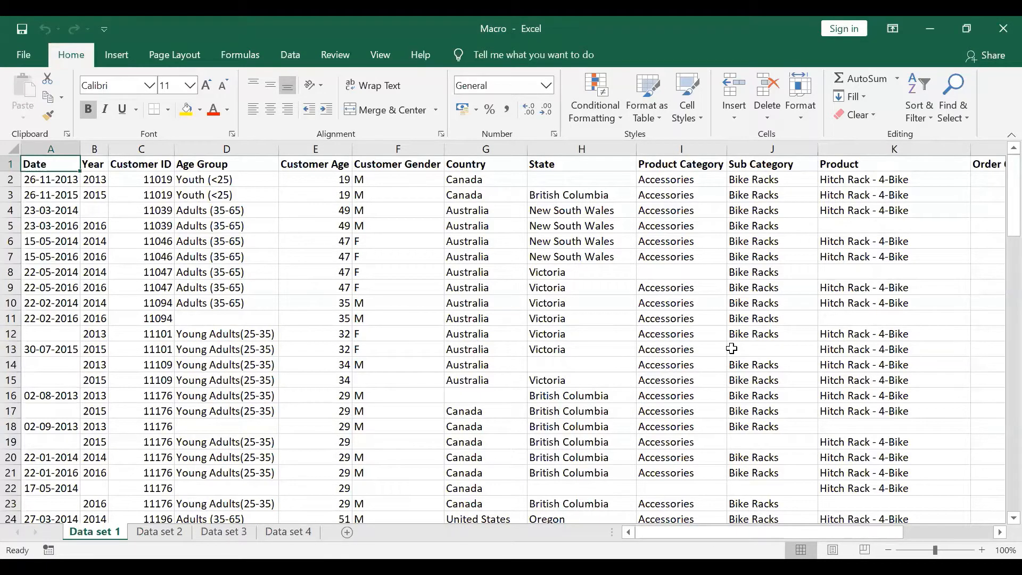
Step: Enable the Developer tab in the ribbon customization options and display its commands
{"action": "left_click", "coordinate": [33, 58]}
{"action": "scroll", "coordinate": [50, 343], "scroll_direction": "down", "scroll_amount": 1}
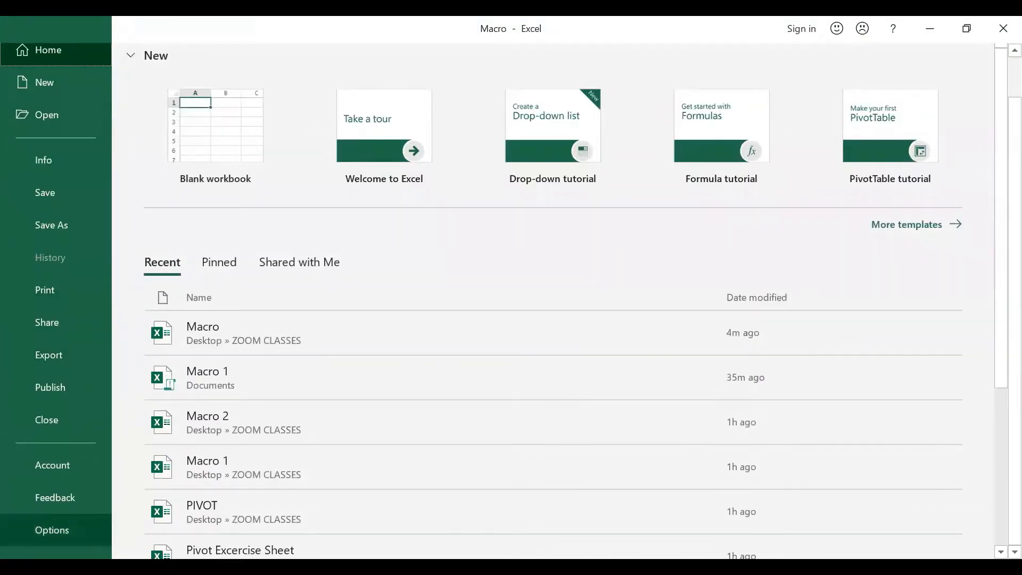
{"action": "left_click", "coordinate": [51, 530]}
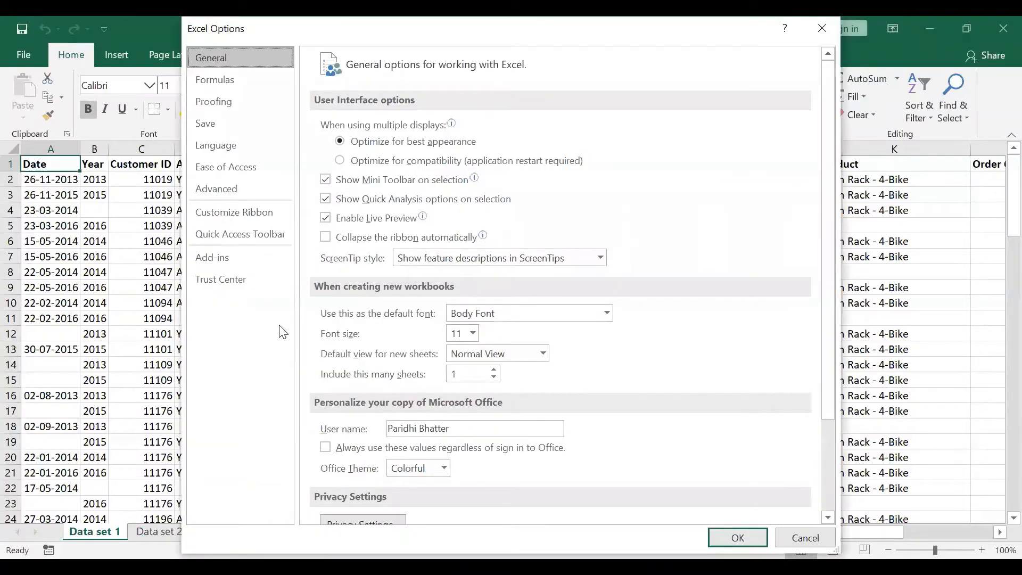
{"action": "left_click", "coordinate": [262, 213]}
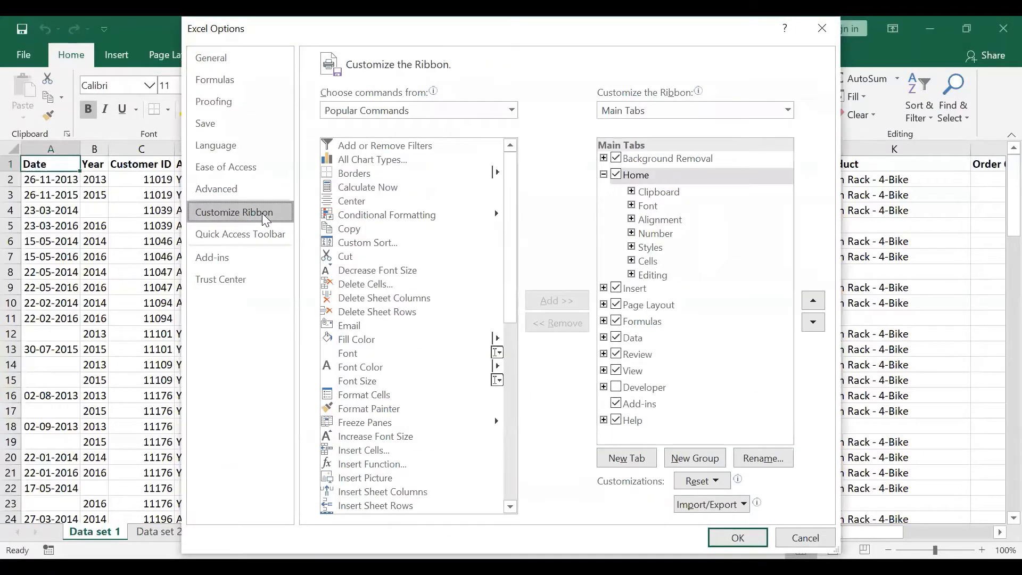
{"action": "left_click", "coordinate": [616, 388]}
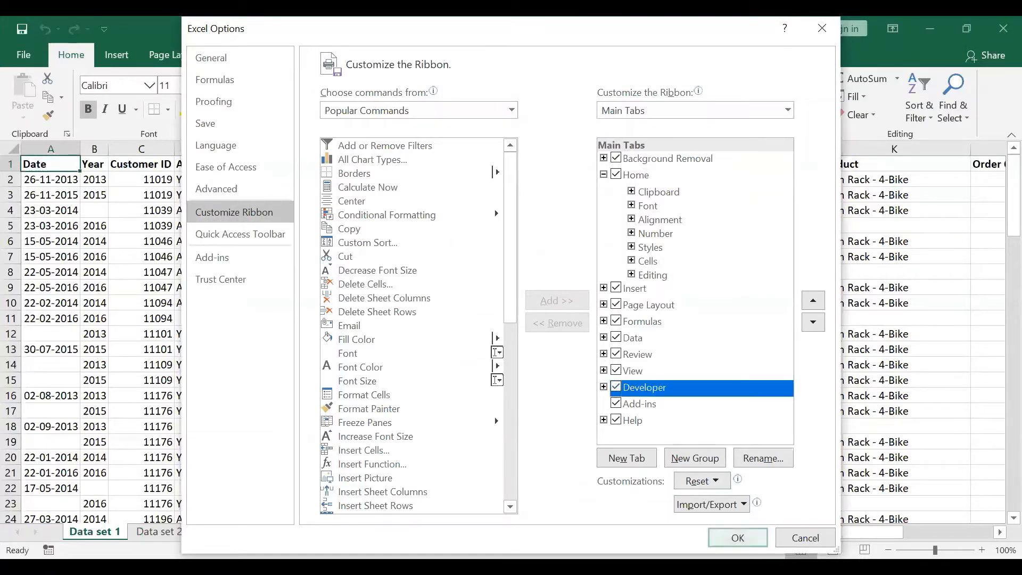
{"action": "left_click", "coordinate": [738, 538]}
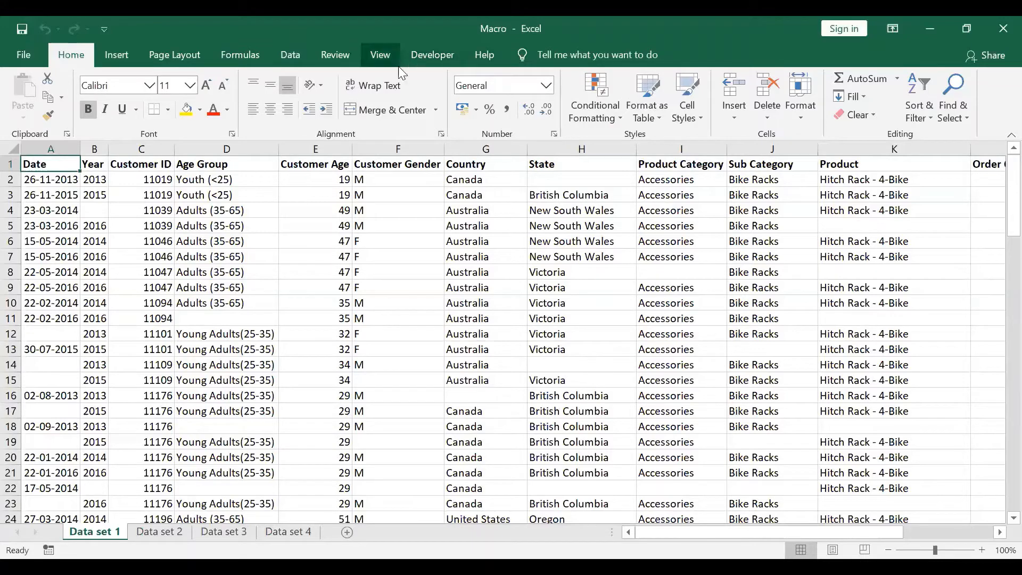
{"action": "left_click", "coordinate": [443, 53]}
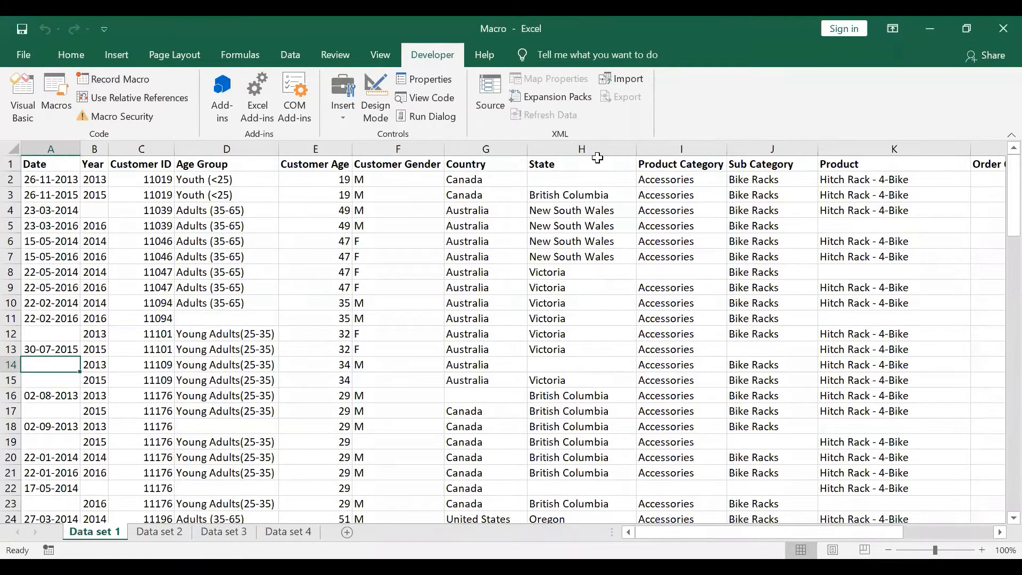
Step: Examine the blank cells scattered through the Data set 1 and Data set 2 sheets
{"action": "left_click", "coordinate": [64, 337]}
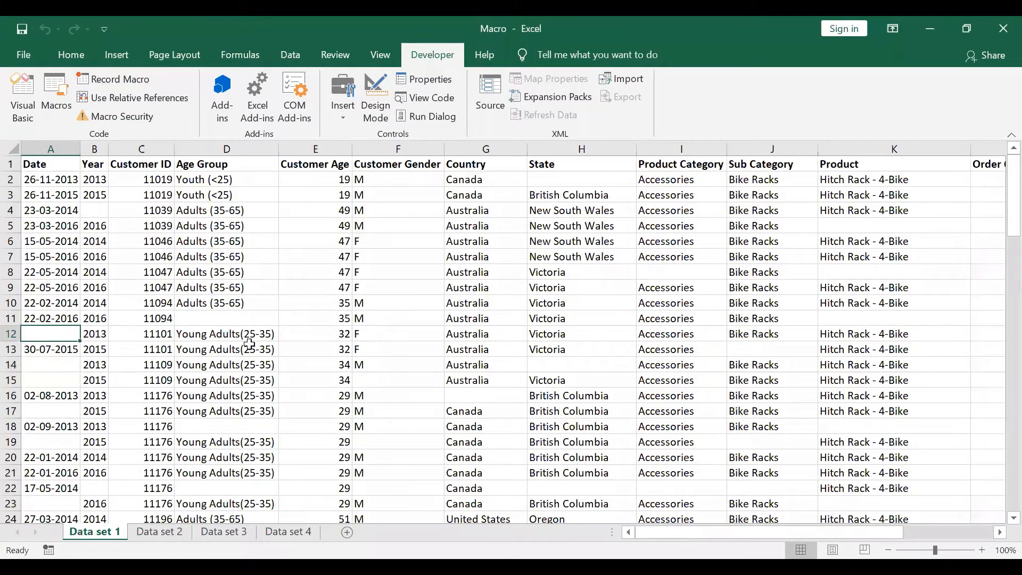
{"action": "left_click", "coordinate": [238, 319]}
{"action": "left_click", "coordinate": [254, 429]}
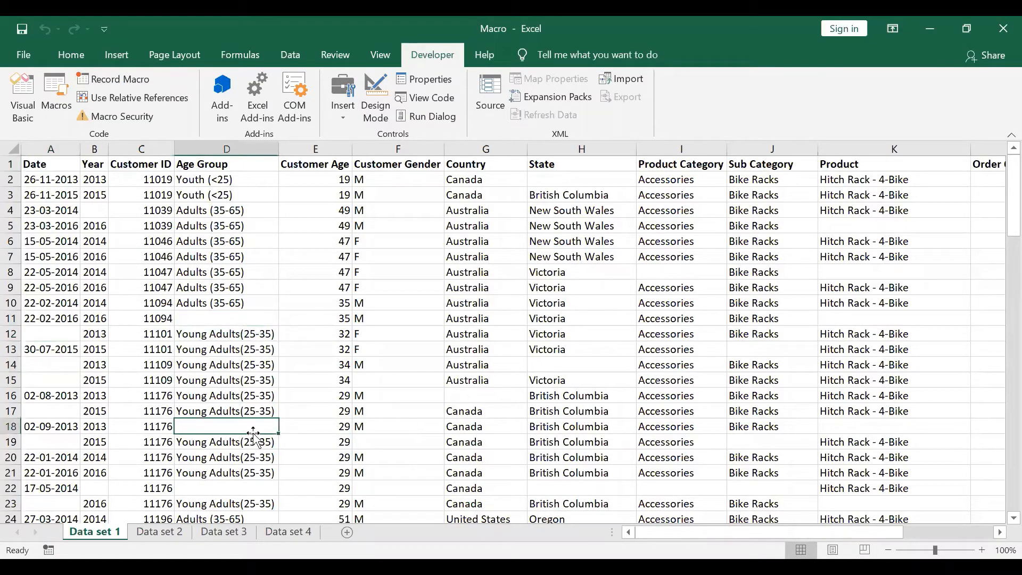
{"action": "left_click", "coordinate": [159, 532]}
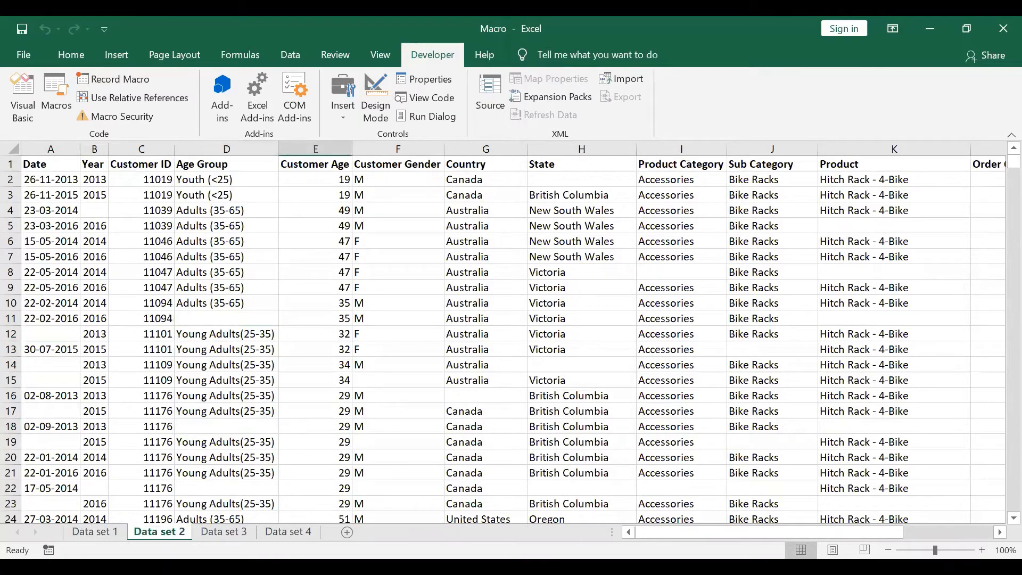
{"action": "left_click", "coordinate": [255, 319]}
{"action": "left_click", "coordinate": [405, 381]}
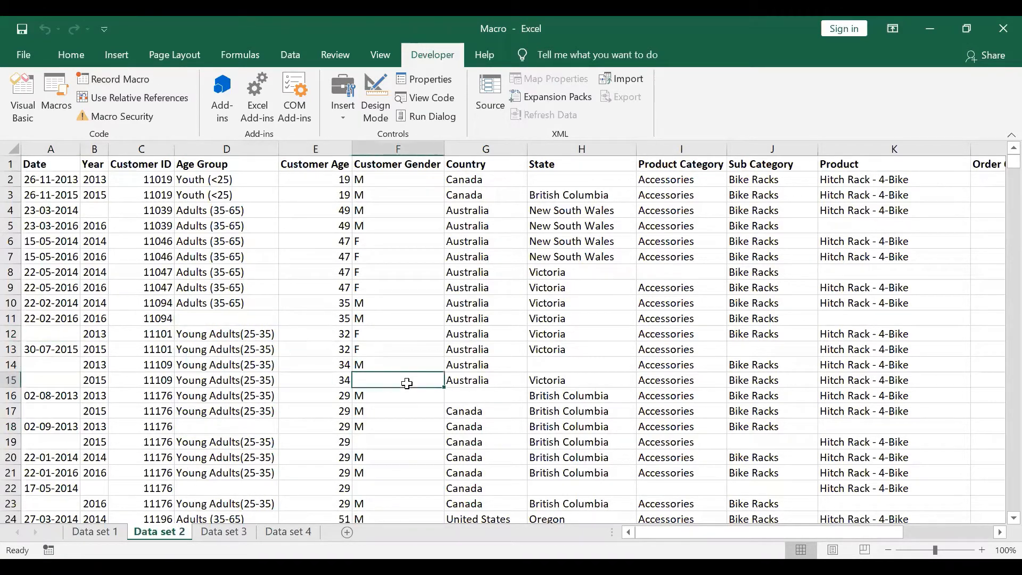
{"action": "left_click", "coordinate": [453, 393]}
{"action": "left_click", "coordinate": [545, 378]}
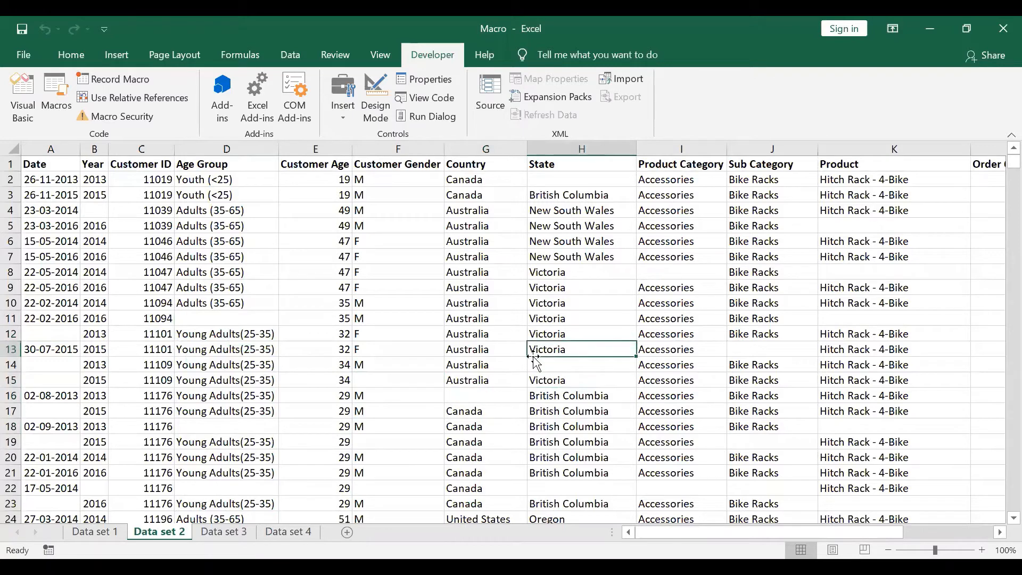
{"action": "left_click", "coordinate": [115, 531]}
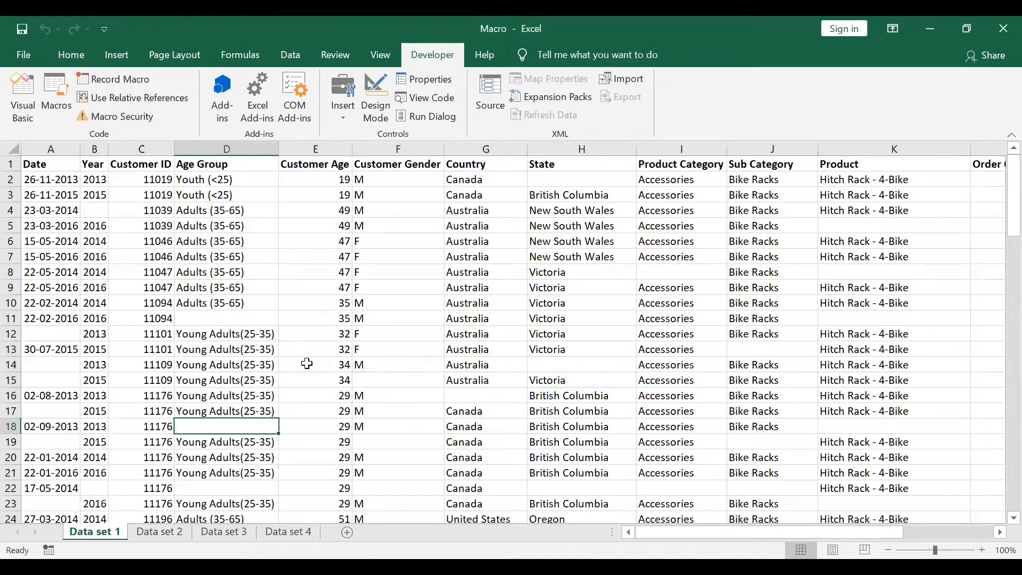
{"action": "scroll", "coordinate": [367, 384], "scroll_direction": "down", "scroll_amount": 4}
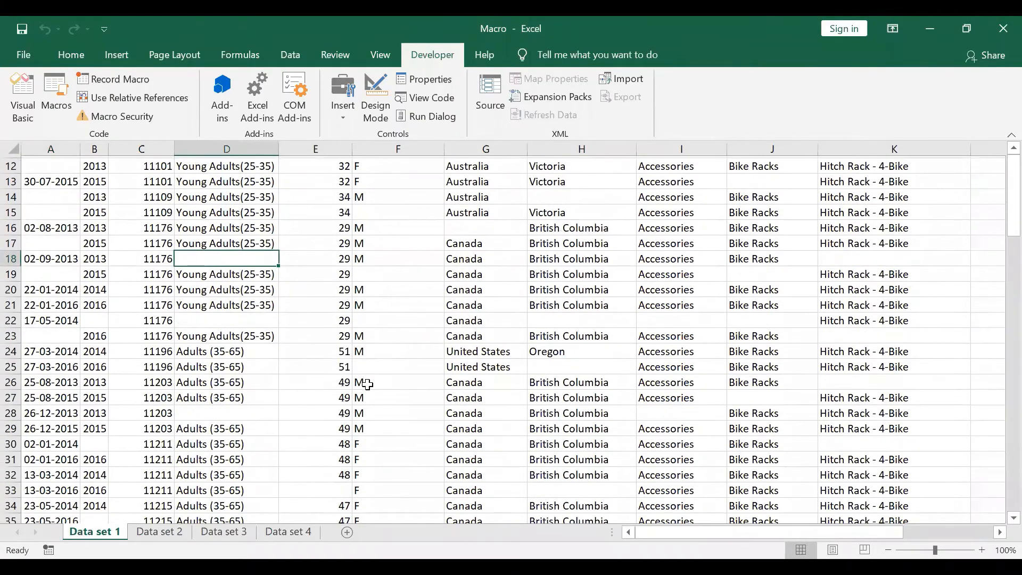
{"action": "scroll", "coordinate": [368, 385], "scroll_direction": "up", "scroll_amount": 3}
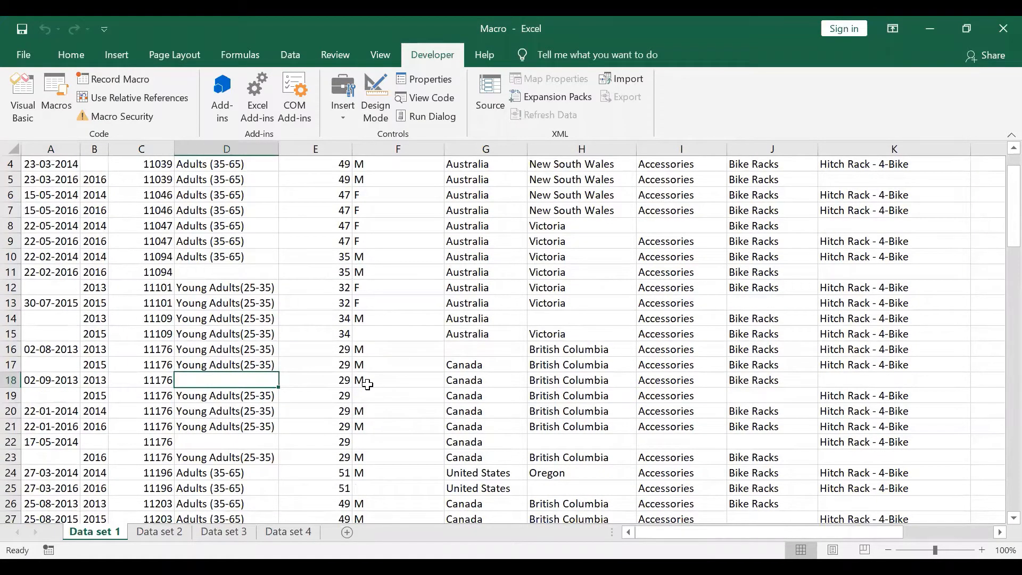
{"action": "scroll", "coordinate": [367, 384], "scroll_direction": "up", "scroll_amount": 1}
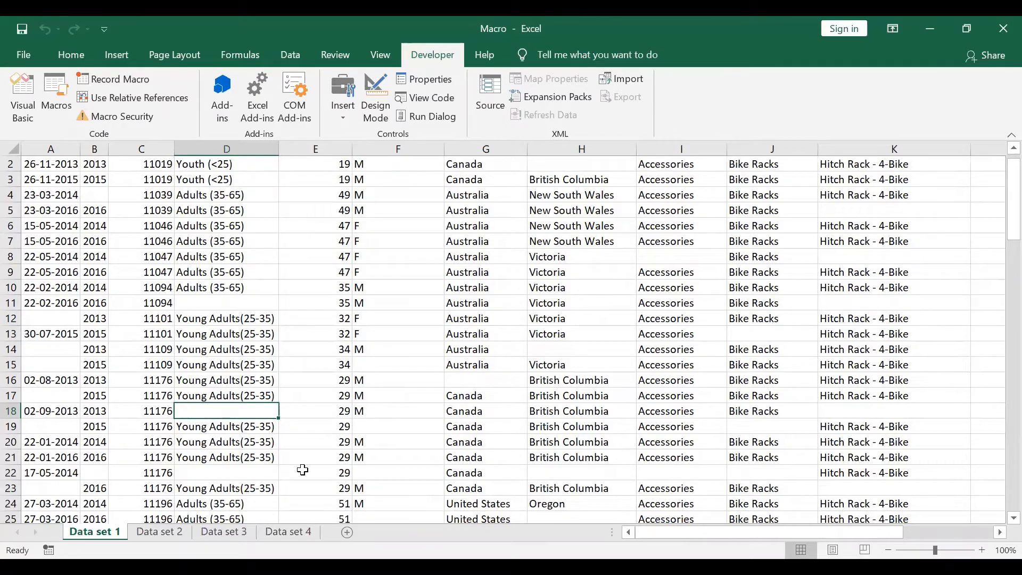
{"action": "scroll", "coordinate": [499, 374], "scroll_direction": "up", "scroll_amount": 1}
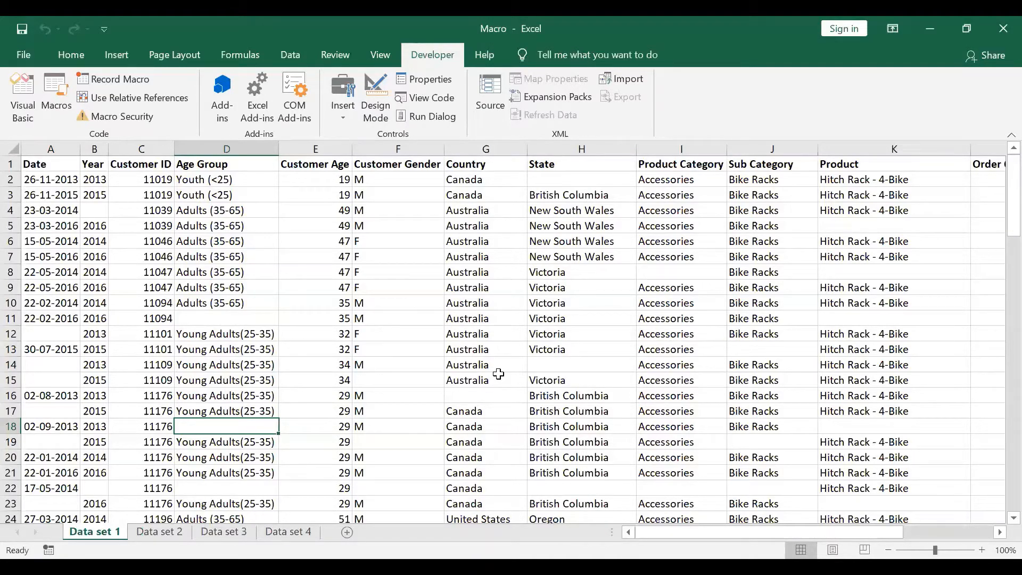
Step: Start recording a macro named Highlight_blanks in this workbook with shortcut Ctrl+q and description "Highlighting blanks in a data set"
{"action": "left_click", "coordinate": [119, 79]}
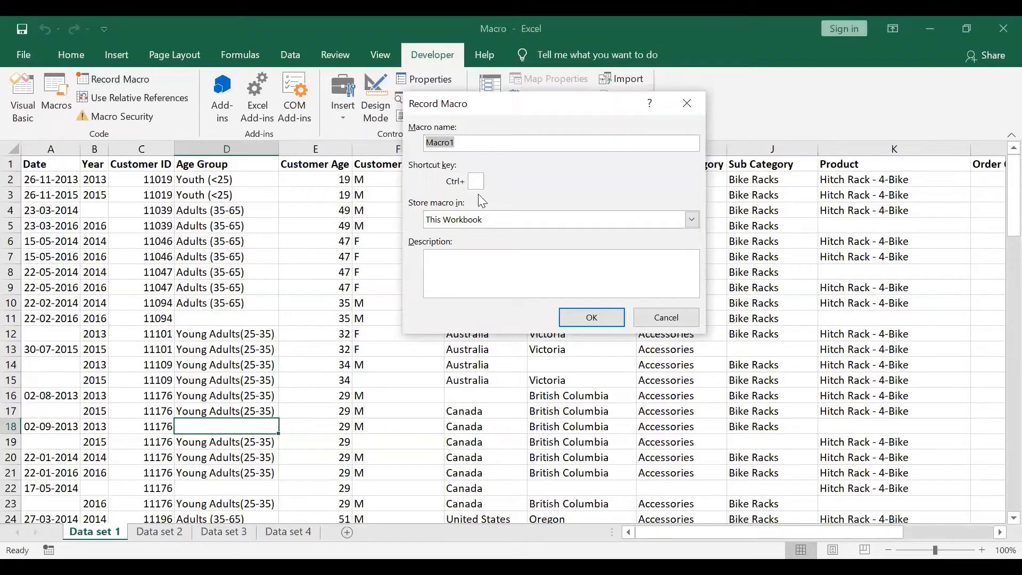
{"action": "type", "text": "Highlight_blanks"}
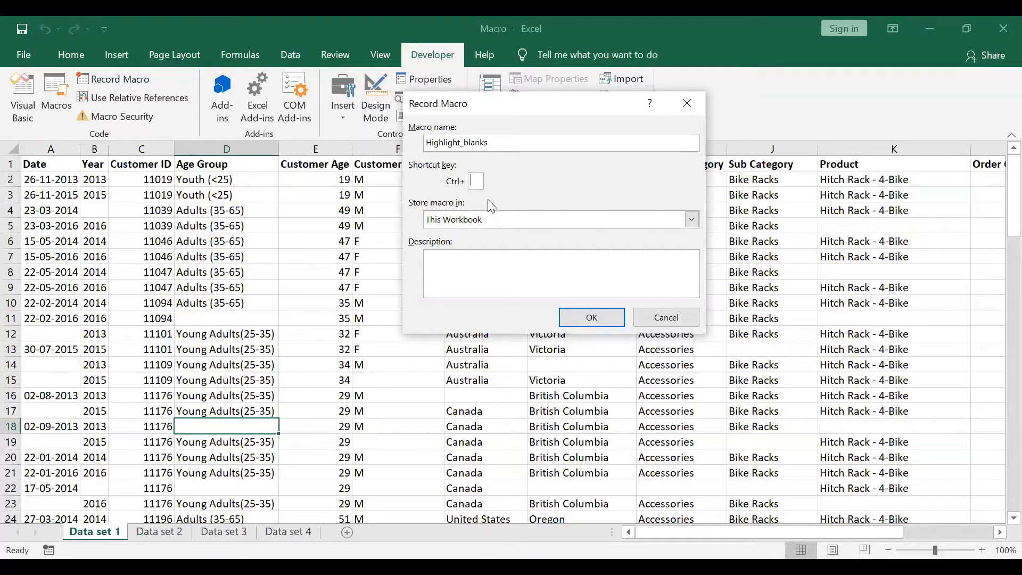
{"action": "type", "text": "q"}
{"action": "left_click", "coordinate": [494, 270]}
{"action": "type", "text": "Highlighting"}
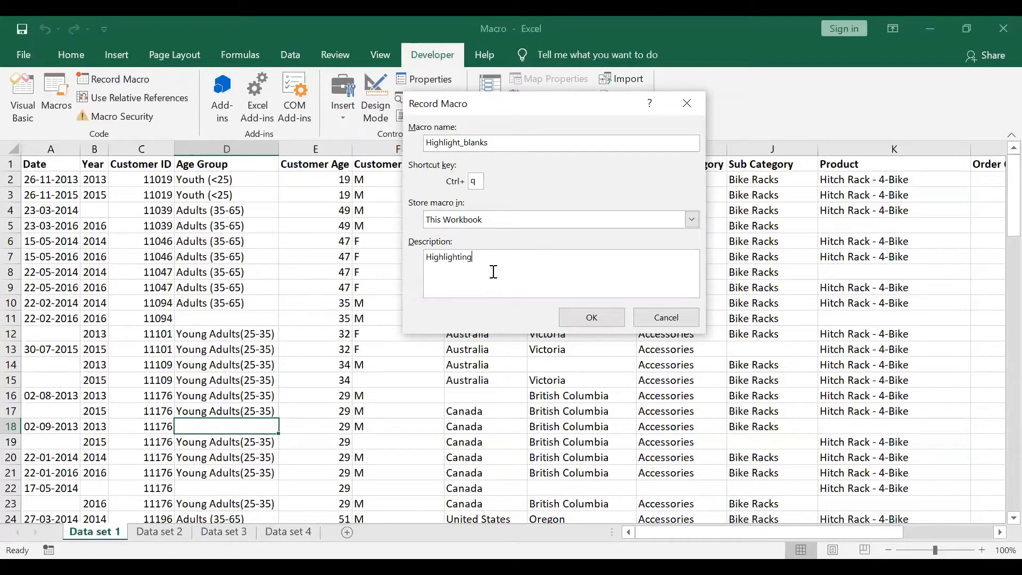
{"action": "type", "text": " blanks in a data set"}
{"action": "left_click", "coordinate": [567, 320]}
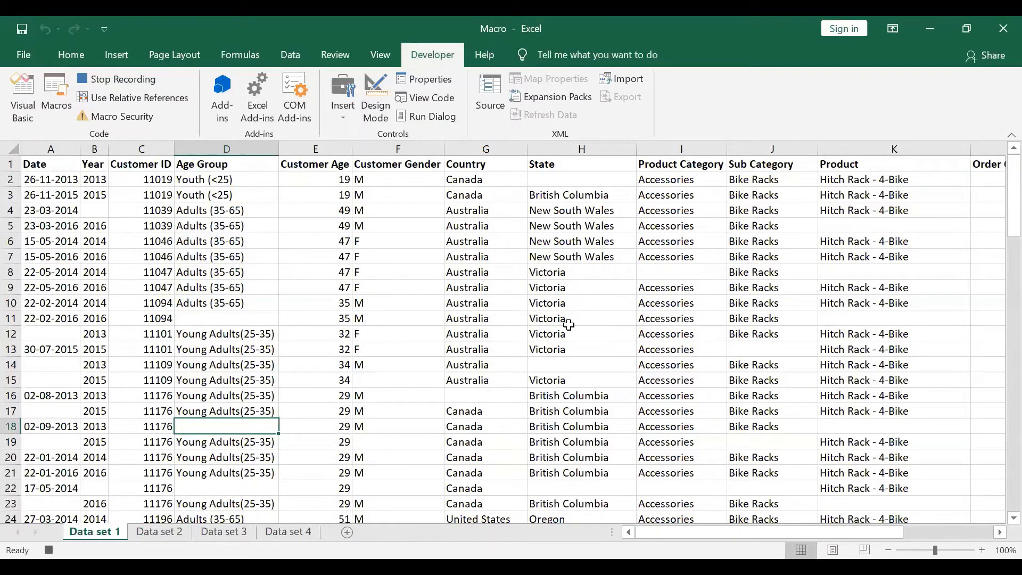
Step: Select all blank cells in the Data set 1 sheet with Go To Special
{"action": "key", "text": "ctrl+g"}
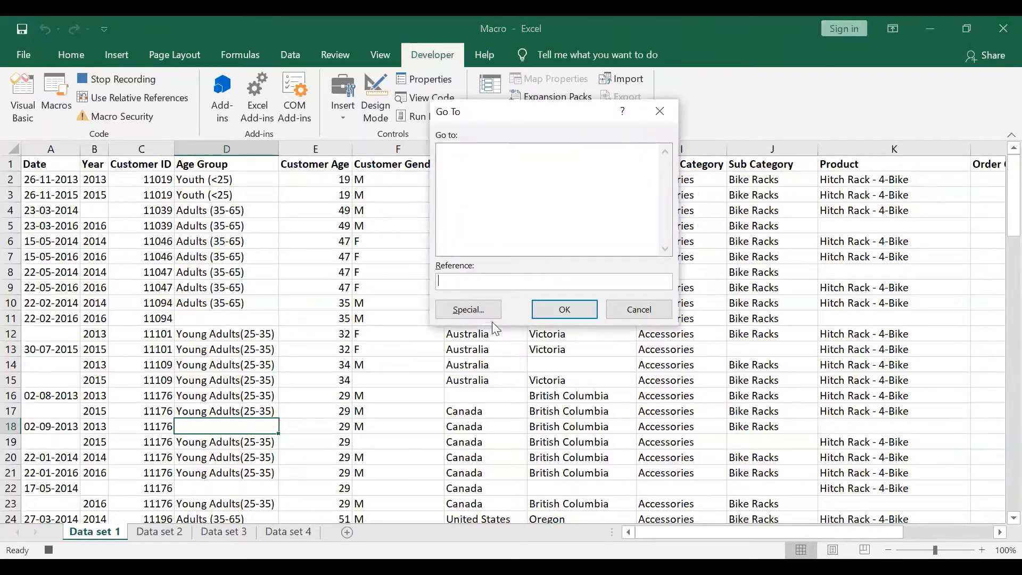
{"action": "left_click", "coordinate": [468, 312]}
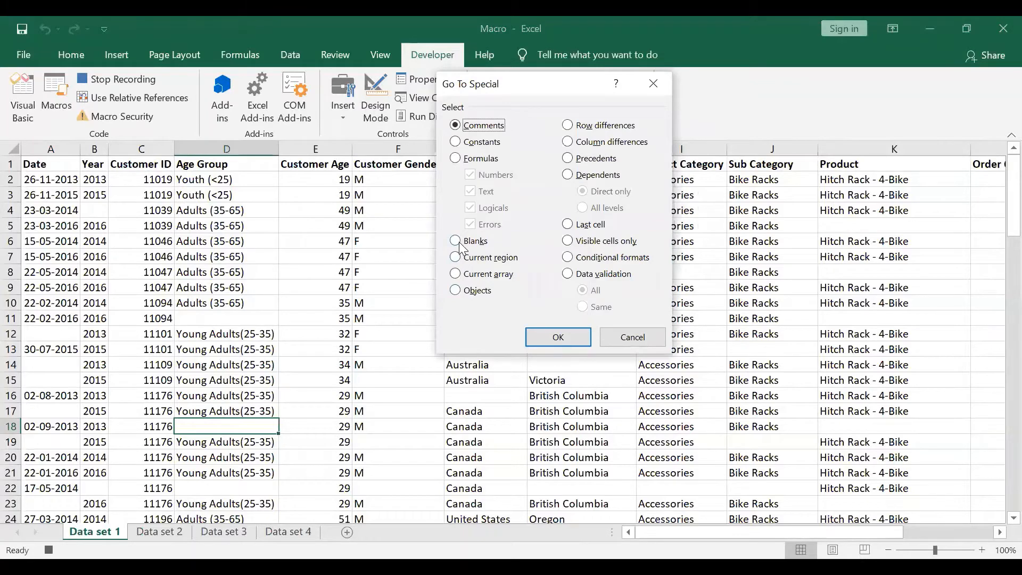
{"action": "left_click", "coordinate": [456, 243]}
{"action": "left_click", "coordinate": [558, 337]}
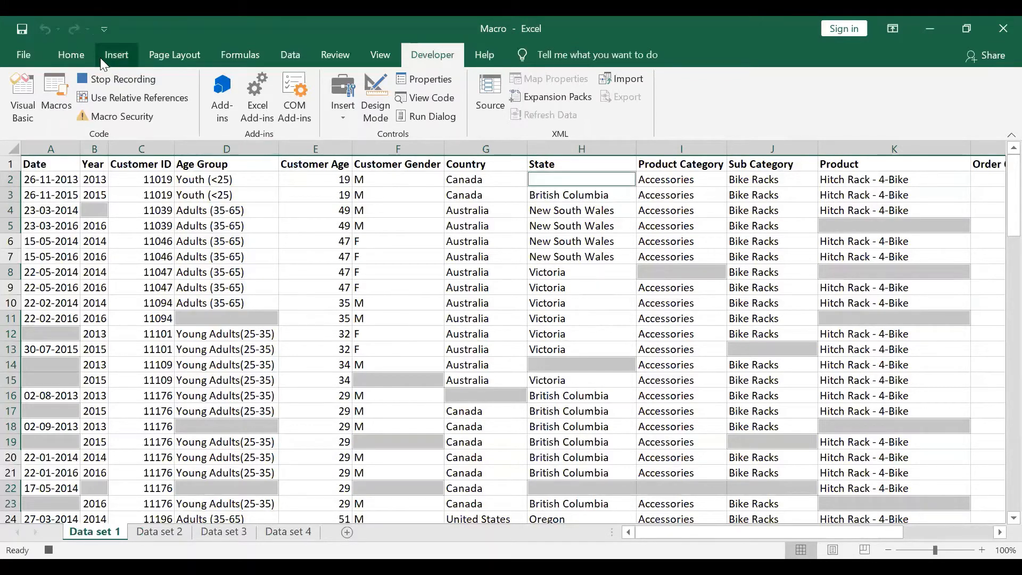
Step: Fill the selected blank cells in Data set 1 with standard yellow and stop recording the macro
{"action": "left_click", "coordinate": [81, 53]}
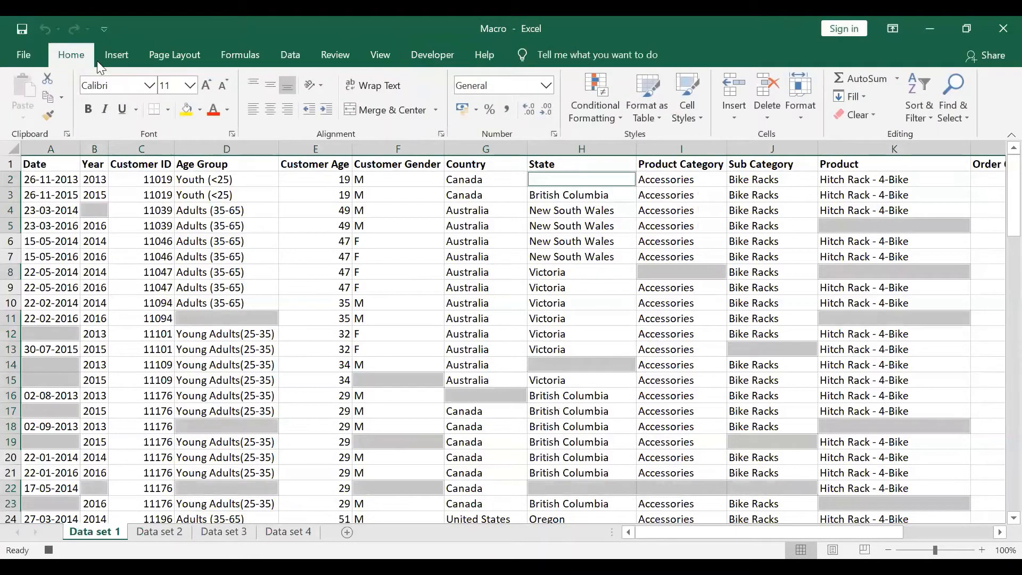
{"action": "left_click", "coordinate": [195, 113]}
{"action": "left_click", "coordinate": [201, 111]}
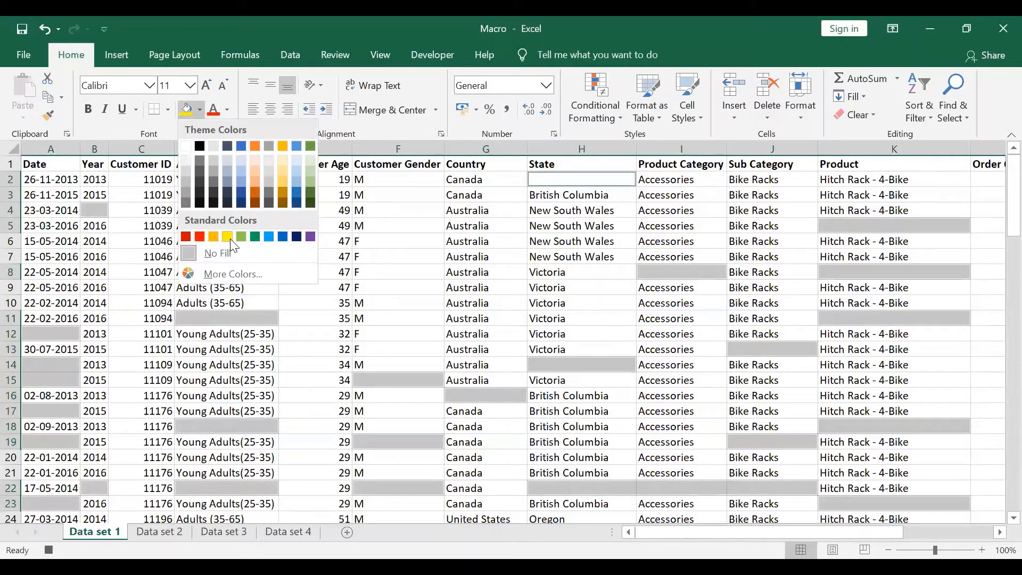
{"action": "left_click", "coordinate": [227, 238]}
{"action": "left_click", "coordinate": [415, 323]}
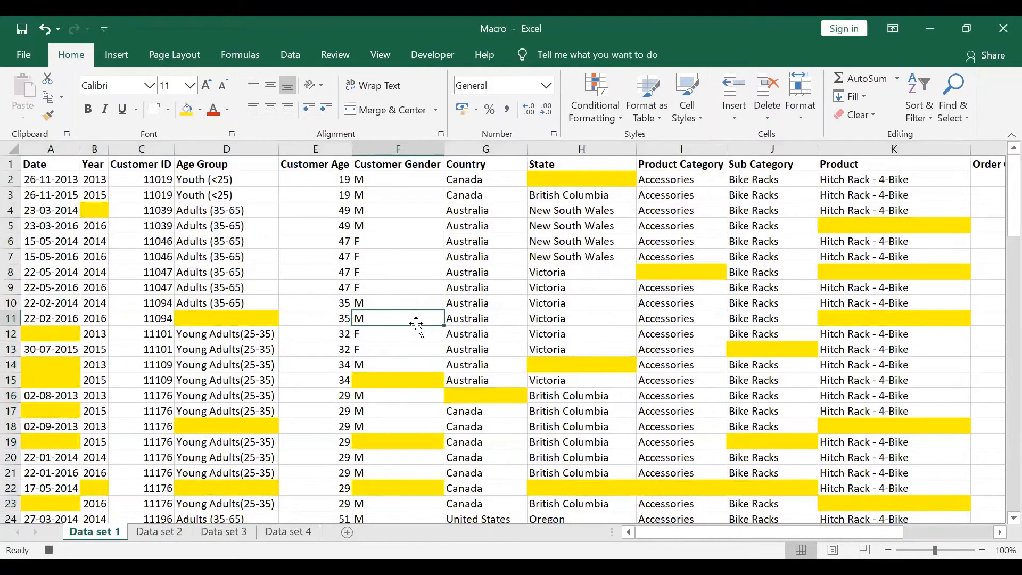
{"action": "left_click", "coordinate": [447, 56]}
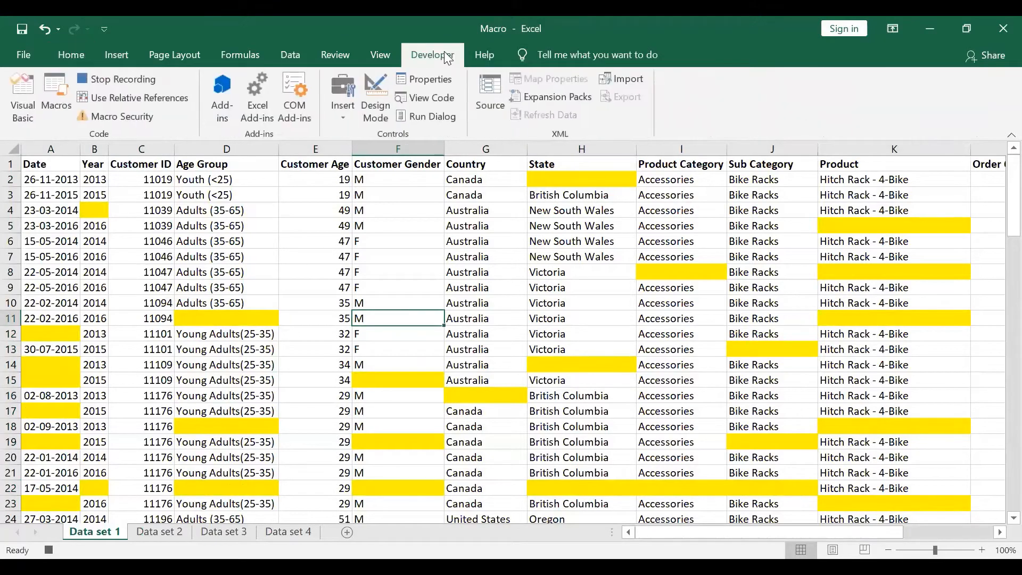
{"action": "left_click", "coordinate": [122, 79]}
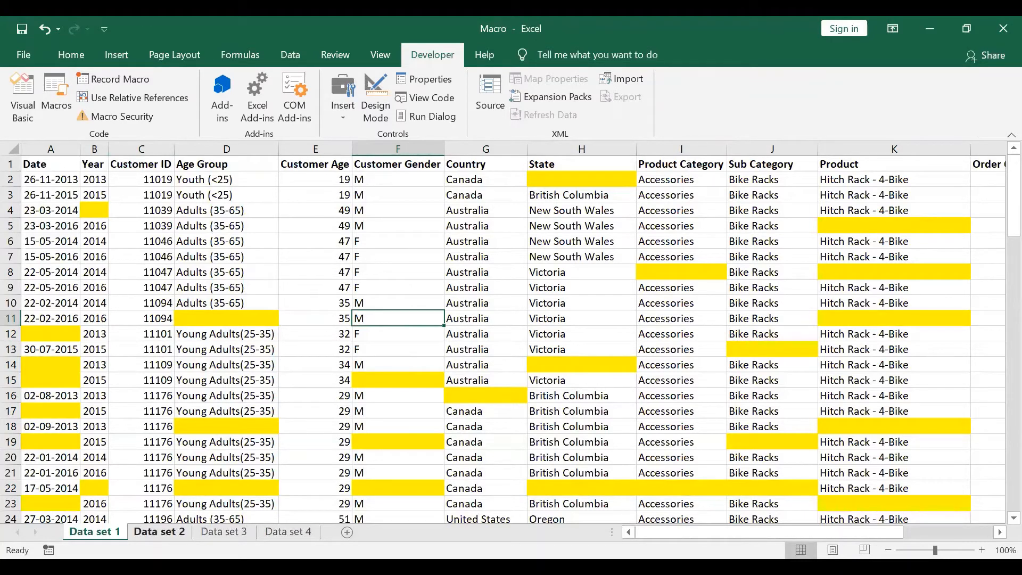
Step: Run the Highlight_blanks macro on the Data set 2 sheet
{"action": "left_click", "coordinate": [159, 532]}
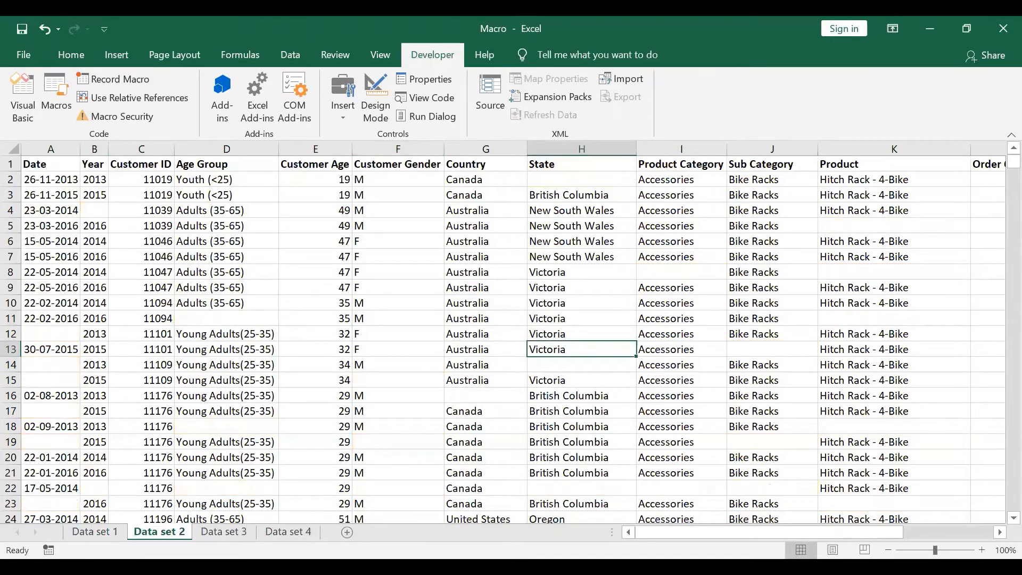
{"action": "left_click", "coordinate": [358, 439]}
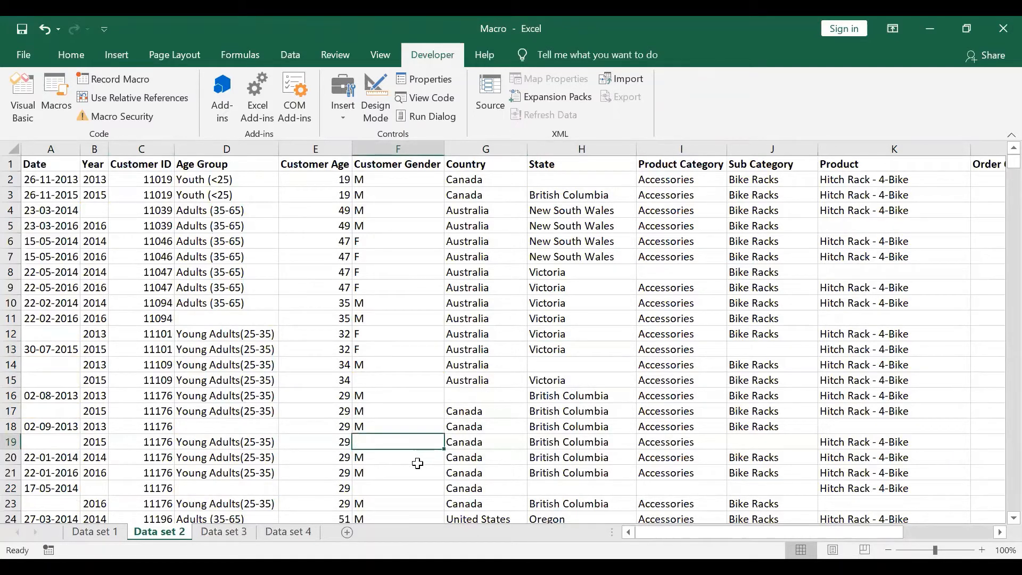
{"action": "key", "text": "ctrl+shift+h"}
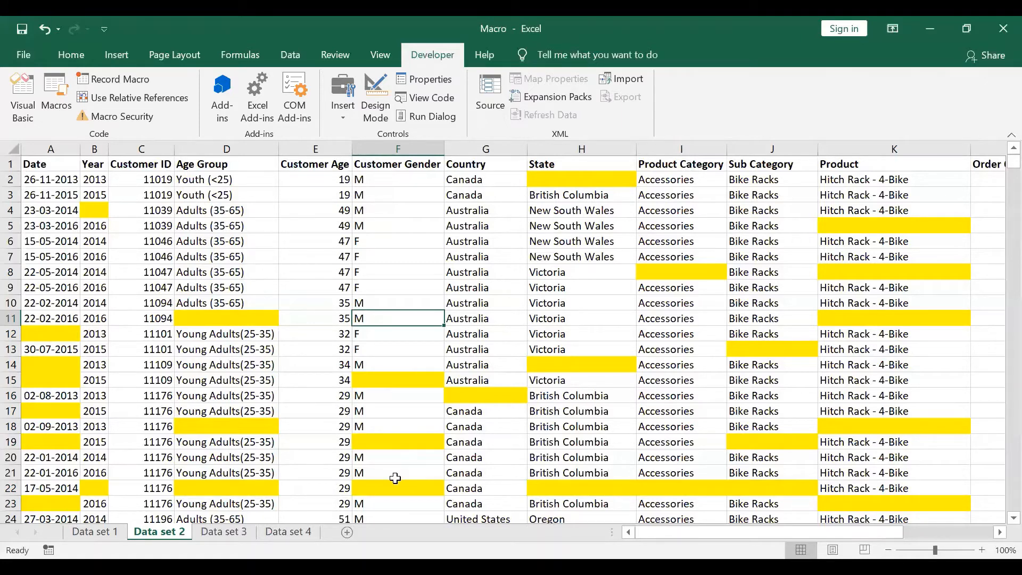
Step: Examine the records on the Data set 3 sheet, including the whole Country column
{"action": "key", "text": "ctrl+Page_Down"}
{"action": "scroll", "coordinate": [554, 345], "scroll_direction": "down", "scroll_amount": 7}
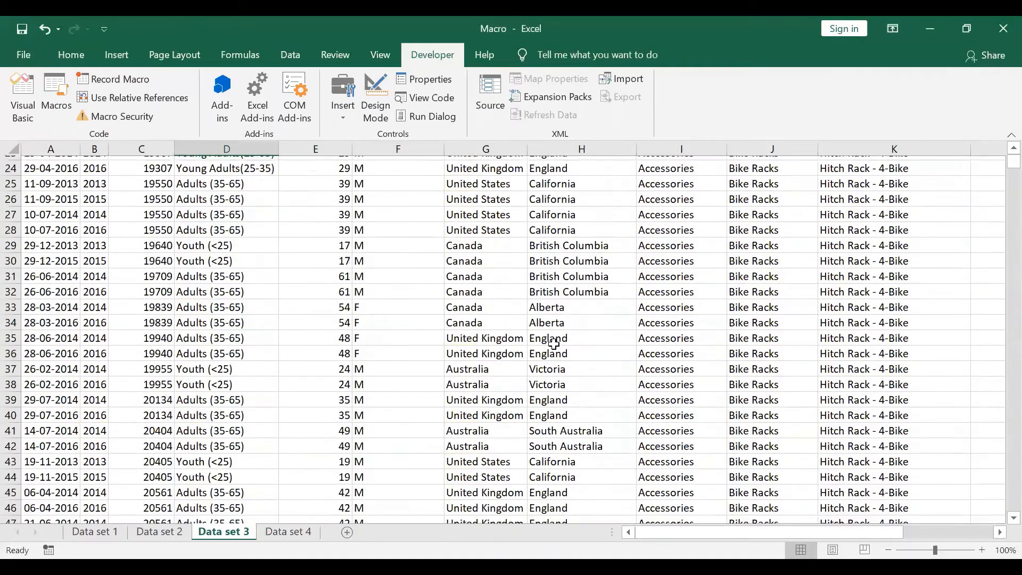
{"action": "scroll", "coordinate": [554, 344], "scroll_direction": "up", "scroll_amount": 7}
{"action": "left_click", "coordinate": [629, 365]}
{"action": "scroll", "coordinate": [630, 365], "scroll_direction": "down", "scroll_amount": 1}
{"action": "scroll", "coordinate": [630, 365], "scroll_direction": "down", "scroll_amount": 3}
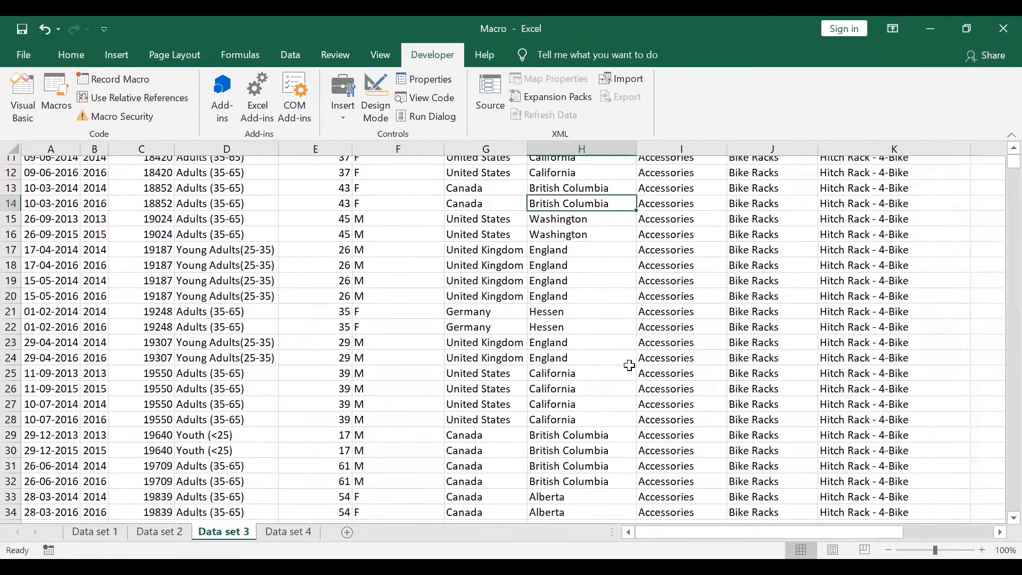
{"action": "scroll", "coordinate": [629, 365], "scroll_direction": "up", "scroll_amount": 4}
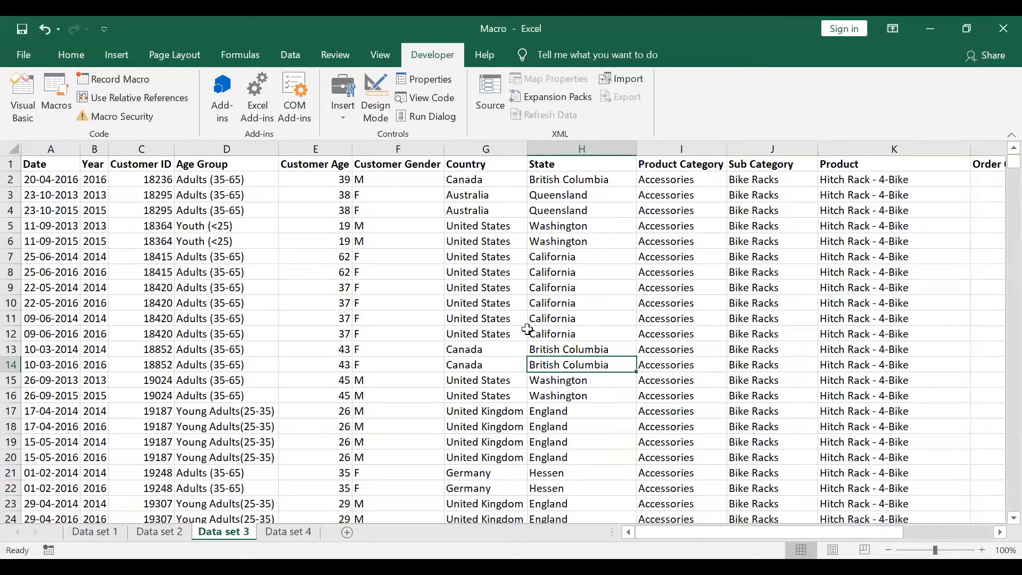
{"action": "left_click", "coordinate": [482, 144]}
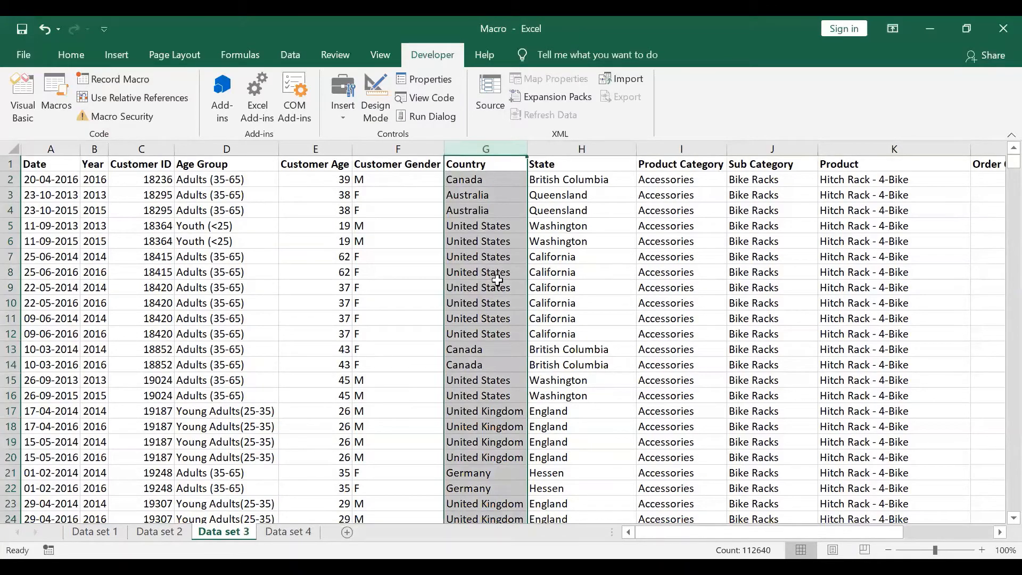
Step: Start recording a macro named Copy_unique with shortcut letter w, stored in This Workbook, described as "Copying unique values in a new sheet"
{"action": "scroll", "coordinate": [498, 284], "scroll_direction": "down", "scroll_amount": 20}
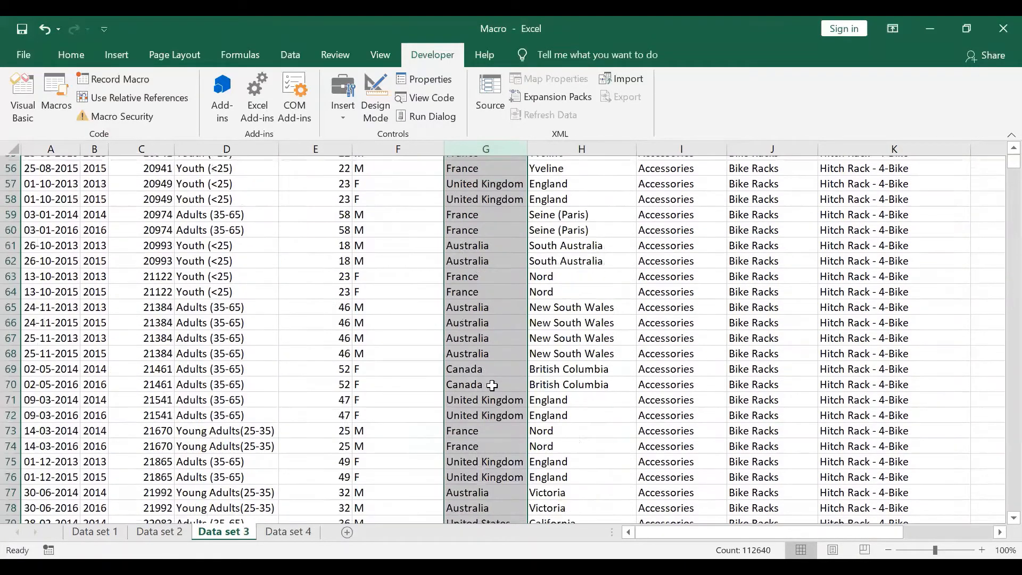
{"action": "scroll", "coordinate": [492, 386], "scroll_direction": "up", "scroll_amount": 20}
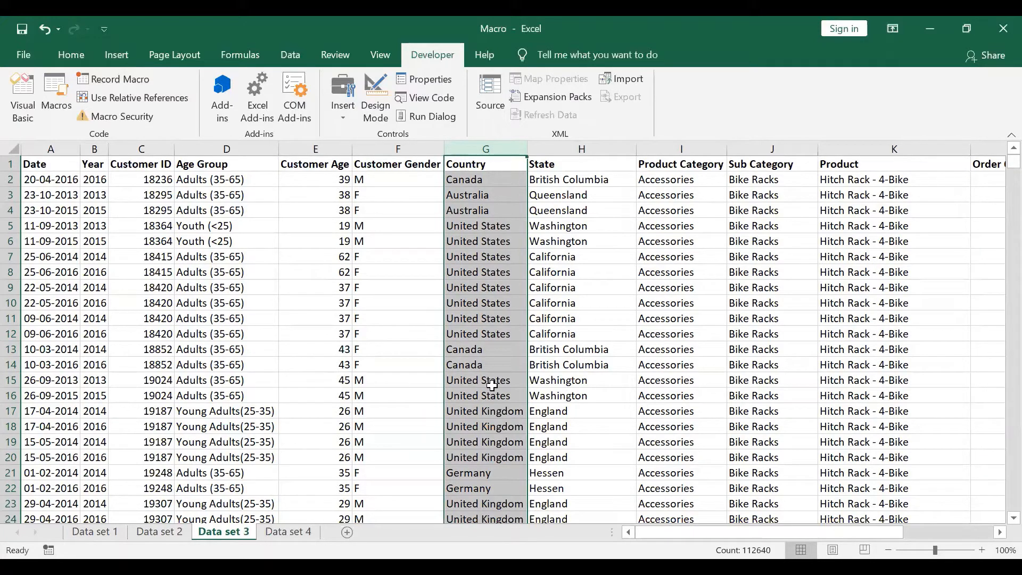
{"action": "left_click", "coordinate": [143, 79]}
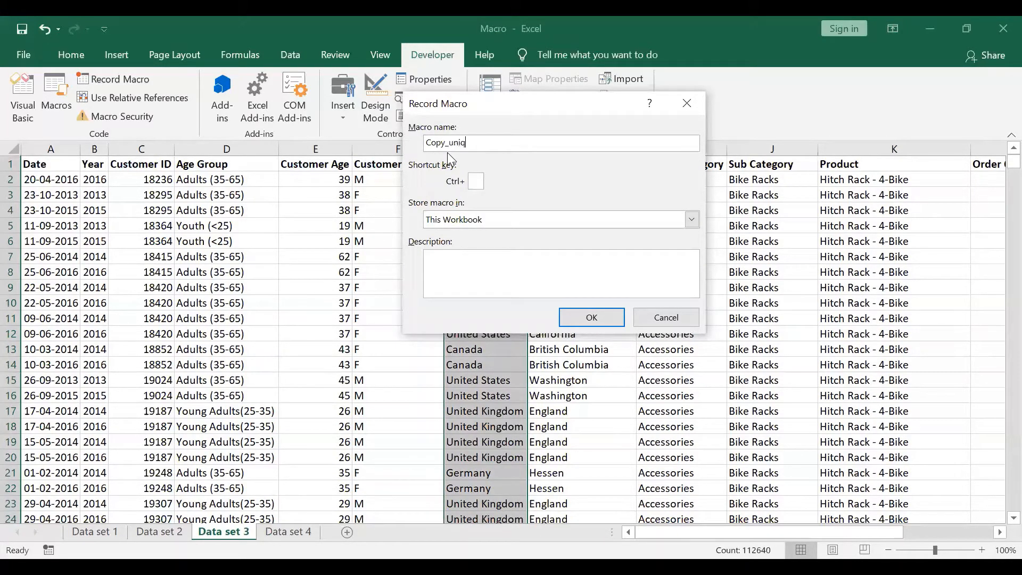
{"action": "left_click", "coordinate": [475, 181]}
{"action": "left_click", "coordinate": [501, 261]}
{"action": "type", "text": "Copying"}
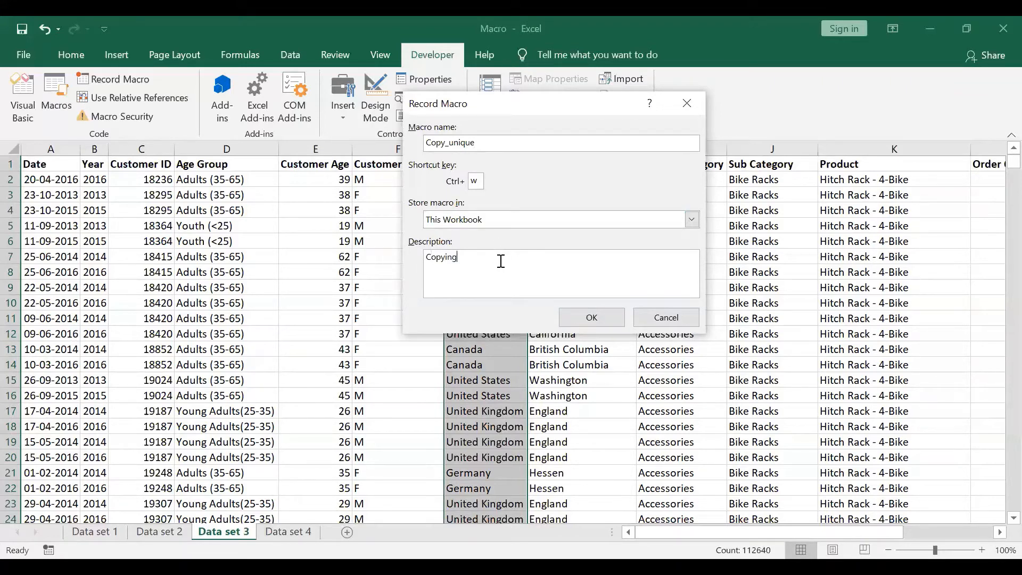
{"action": "type", "text": " unique values in a new sheet"}
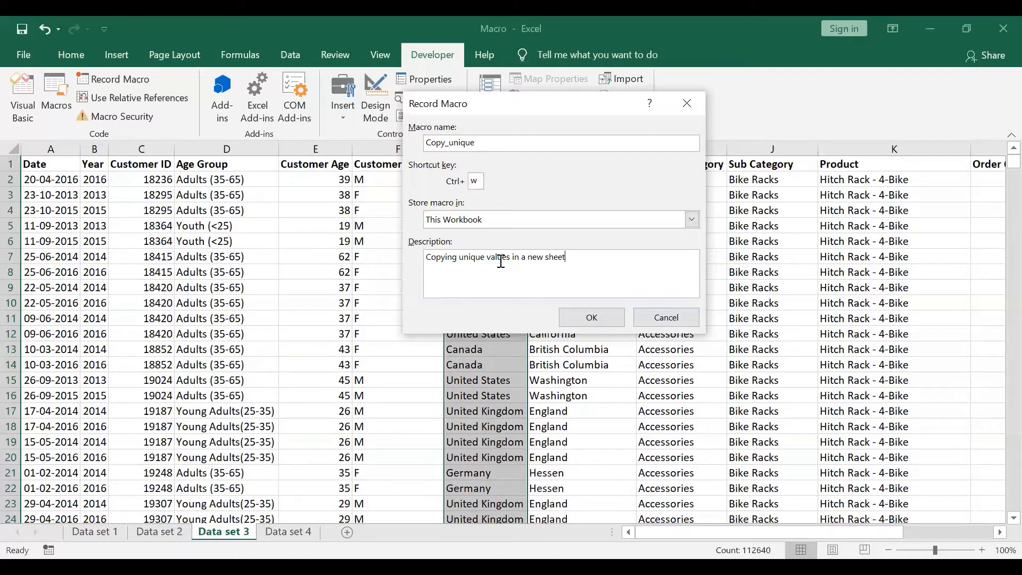
{"action": "left_click", "coordinate": [593, 320]}
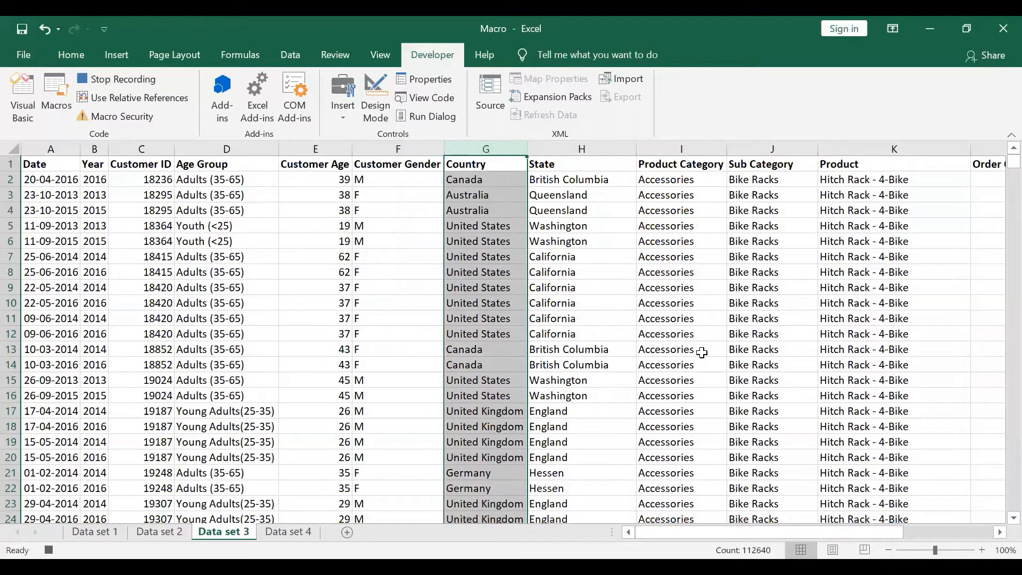
Step: Copy the Country column of Data set 3 into column A of a newly inserted worksheet
{"action": "key", "text": "ctrl+c"}
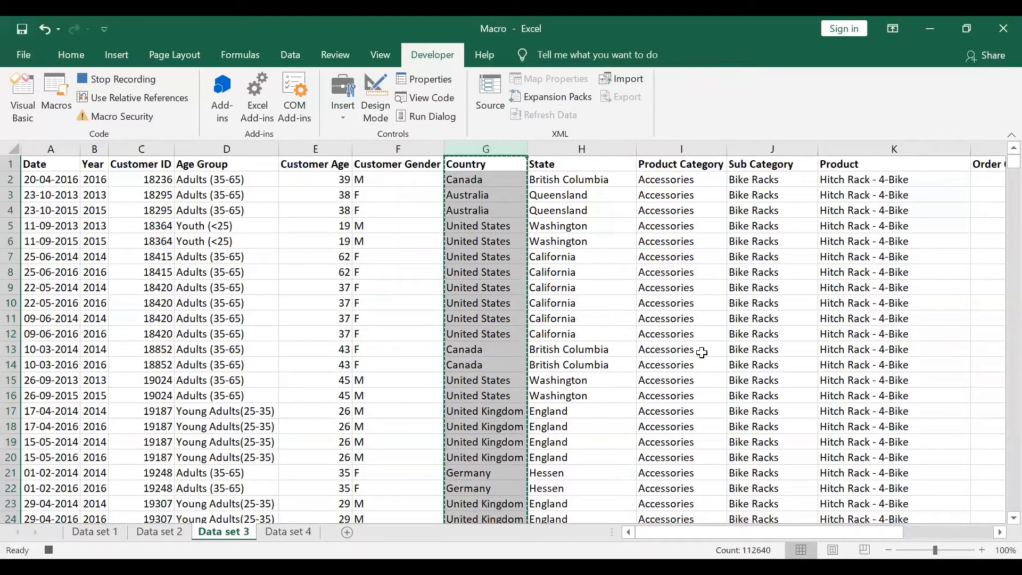
{"action": "key", "text": "shift+F11"}
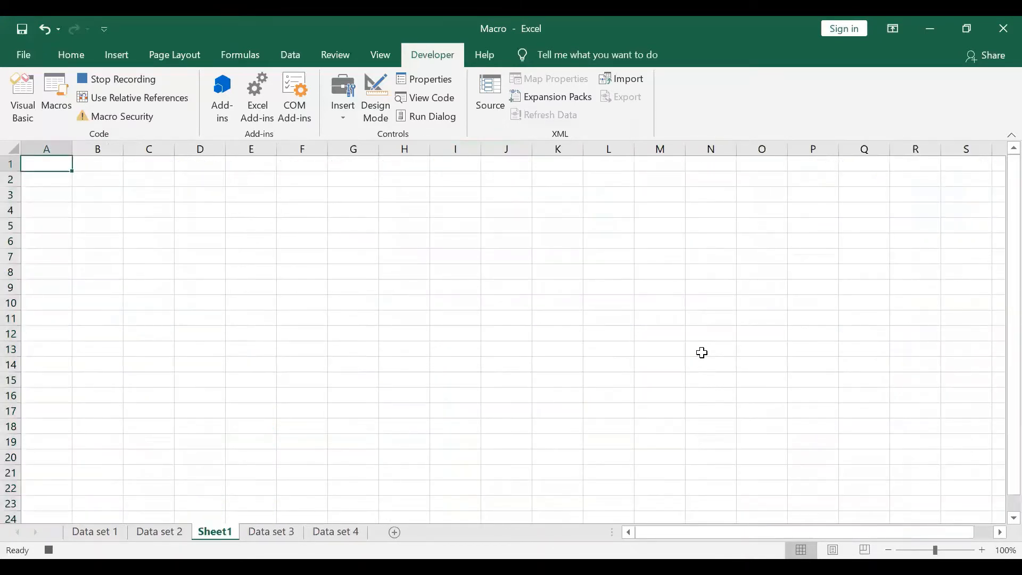
{"action": "key", "text": "ctrl+v"}
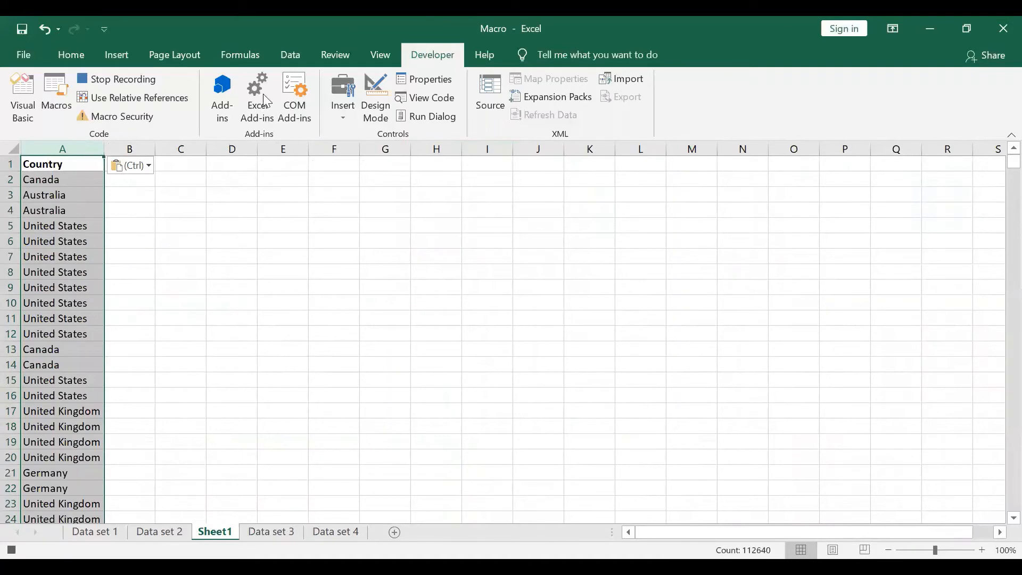
Step: Remove the duplicate values from the pasted Country column, treating the first row as headers, and stop recording the macro
{"action": "left_click", "coordinate": [284, 57]}
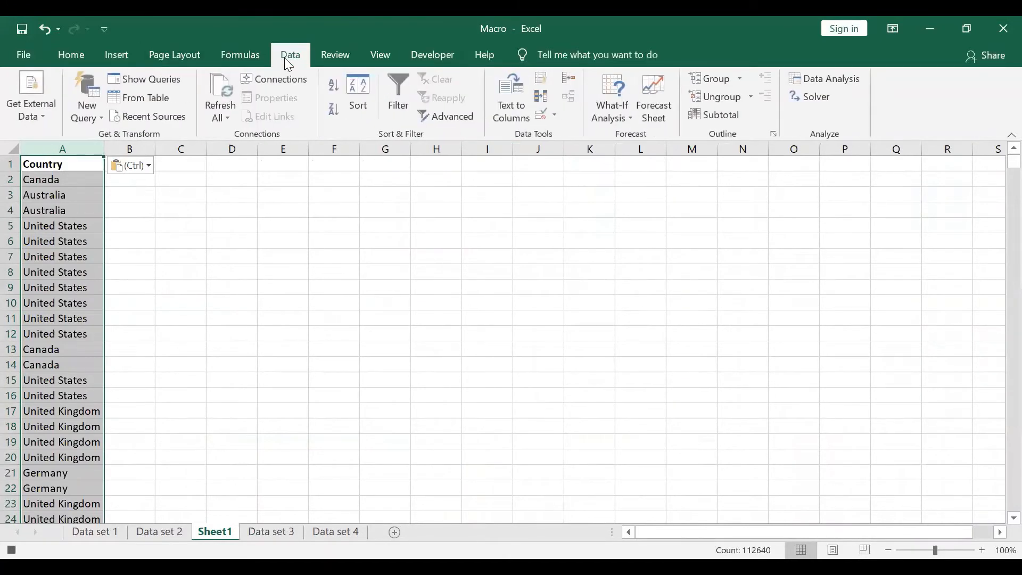
{"action": "left_click", "coordinate": [546, 98]}
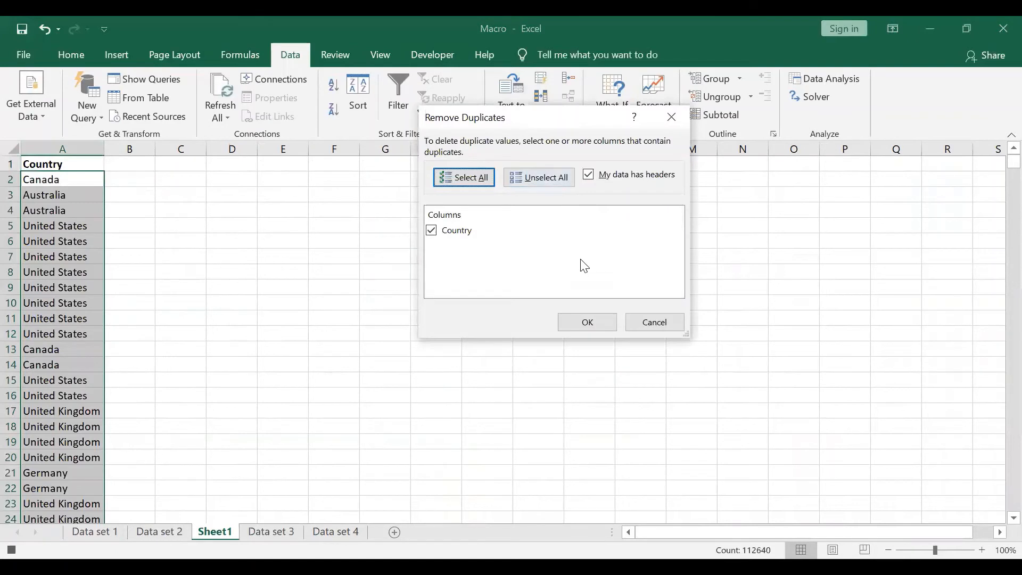
{"action": "left_click", "coordinate": [596, 323]}
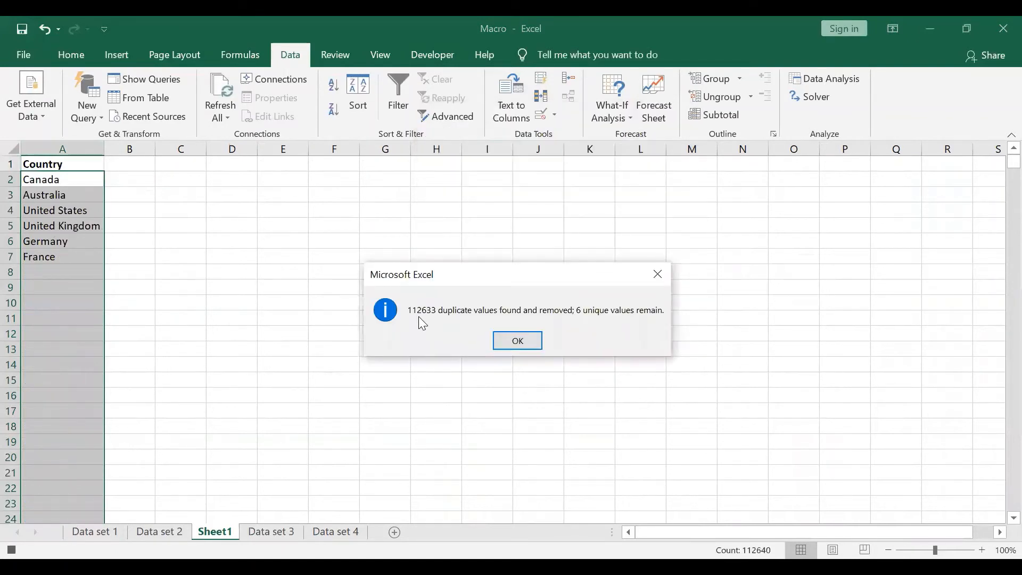
{"action": "left_click", "coordinate": [527, 347]}
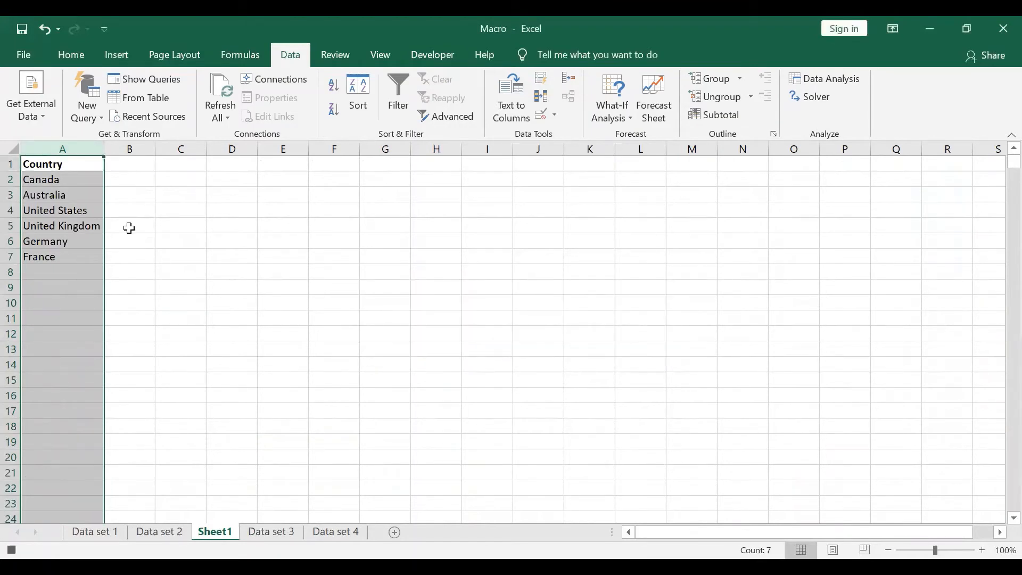
{"action": "left_click", "coordinate": [80, 224]}
{"action": "left_click", "coordinate": [434, 55]}
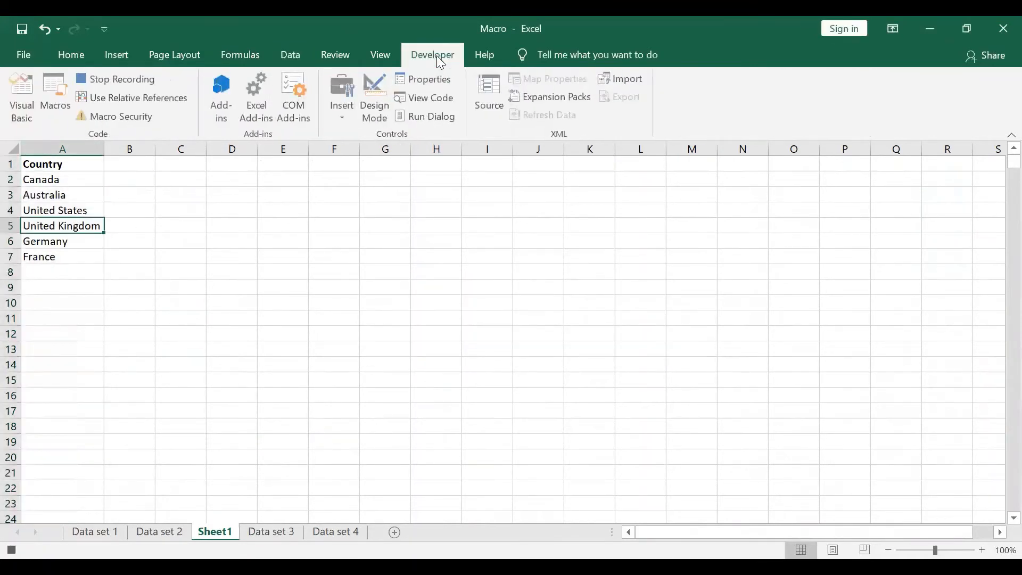
{"action": "left_click", "coordinate": [123, 81]}
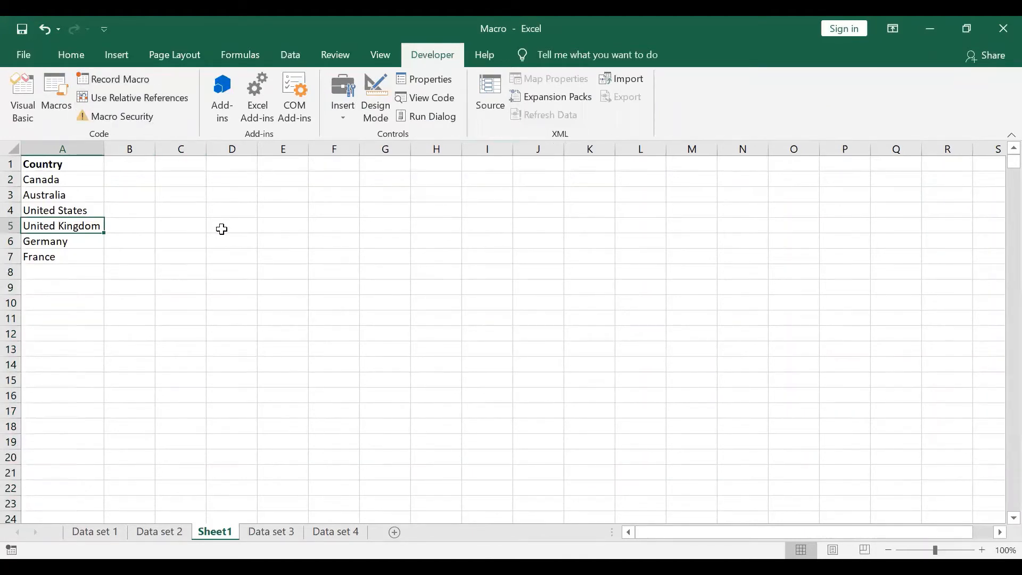
Step: Run the Copy_unique macro on the State column of Data set 3 and review the extracted list of states
{"action": "key", "text": "ctrl+Page_Down"}
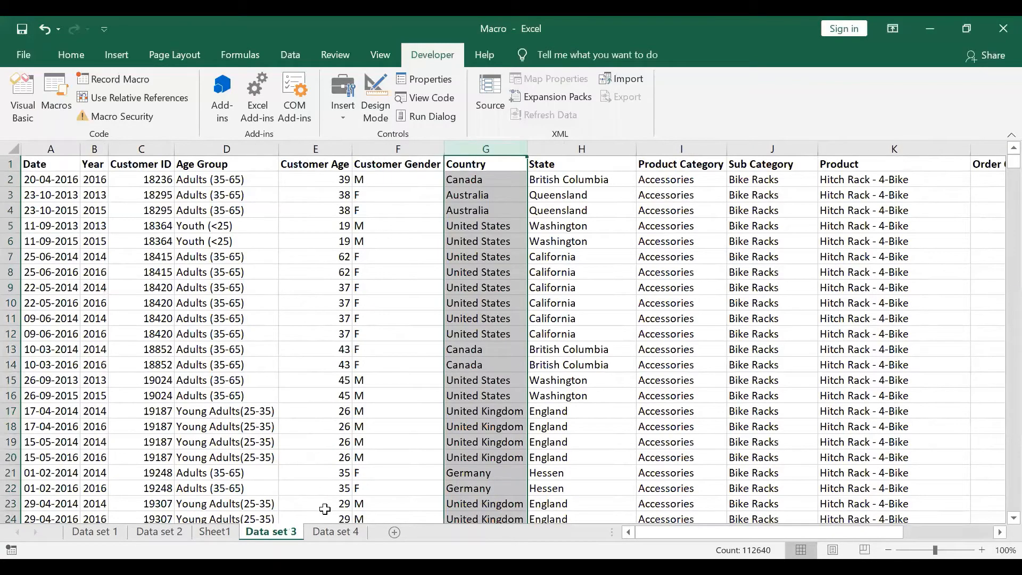
{"action": "left_click", "coordinate": [605, 292]}
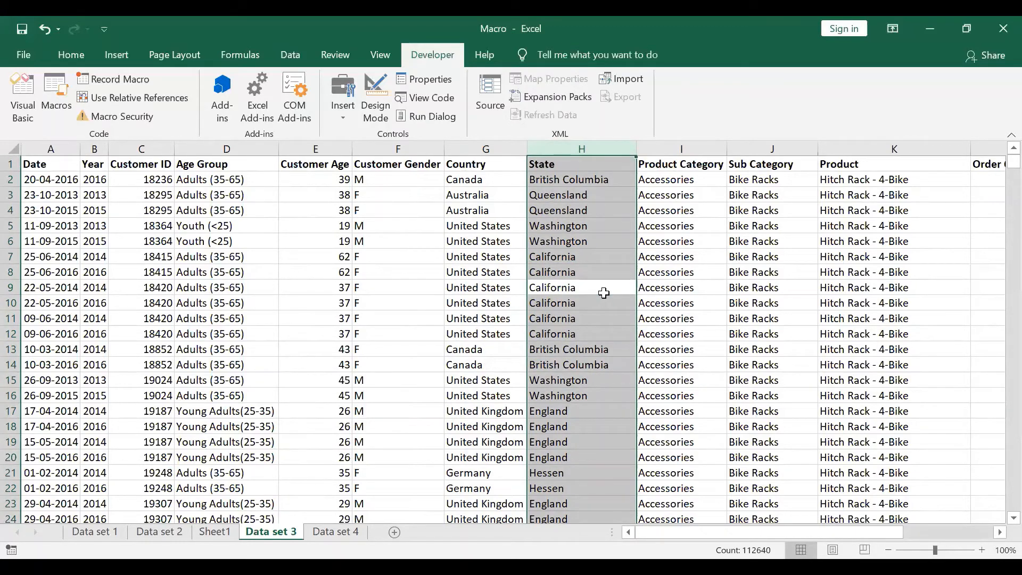
{"action": "key", "text": "ctrl+shift+u"}
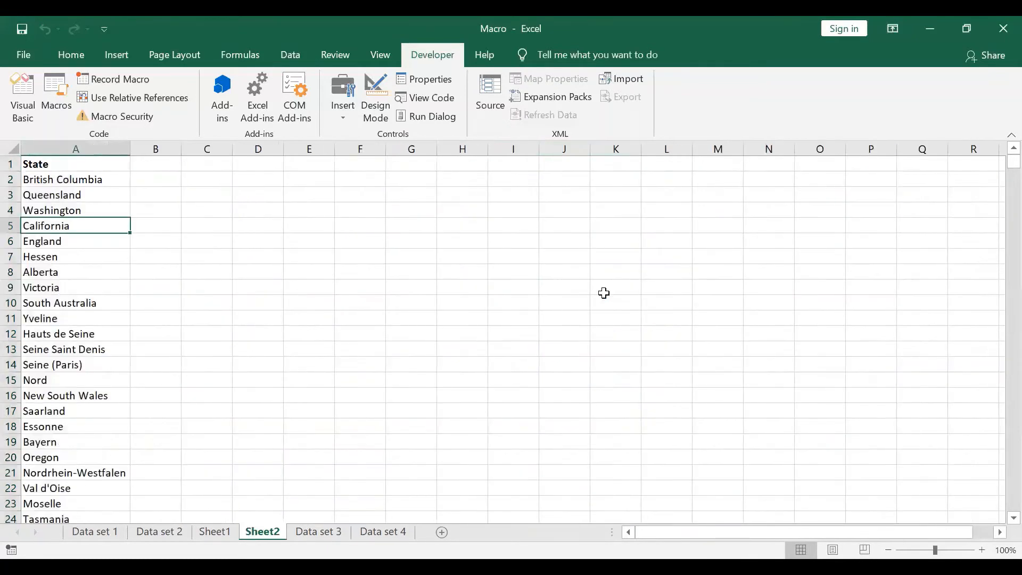
{"action": "scroll", "coordinate": [359, 357], "scroll_direction": "down", "scroll_amount": 2}
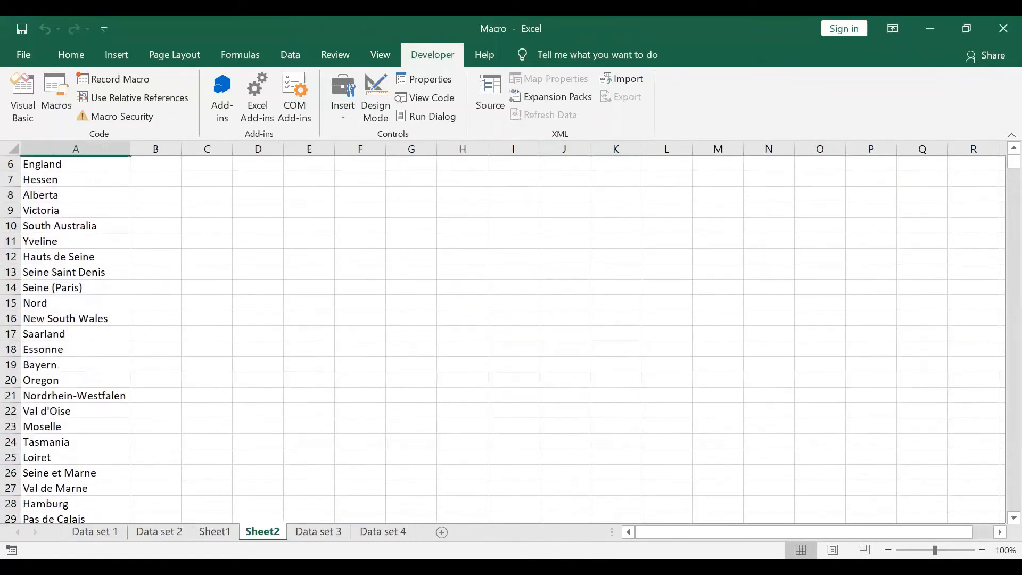
{"action": "scroll", "coordinate": [248, 404], "scroll_direction": "down", "scroll_amount": 11}
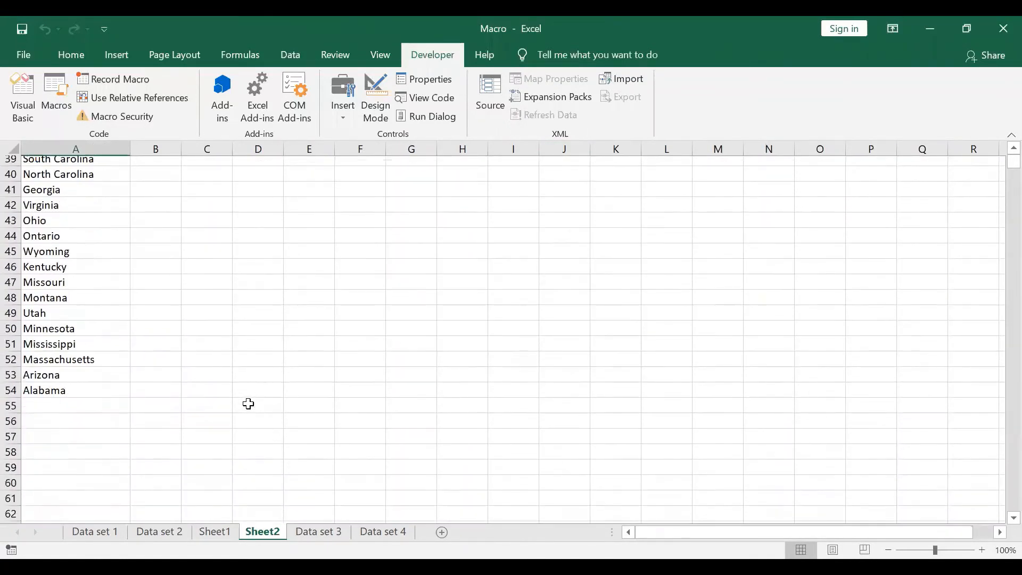
{"action": "scroll", "coordinate": [248, 405], "scroll_direction": "up", "scroll_amount": 15}
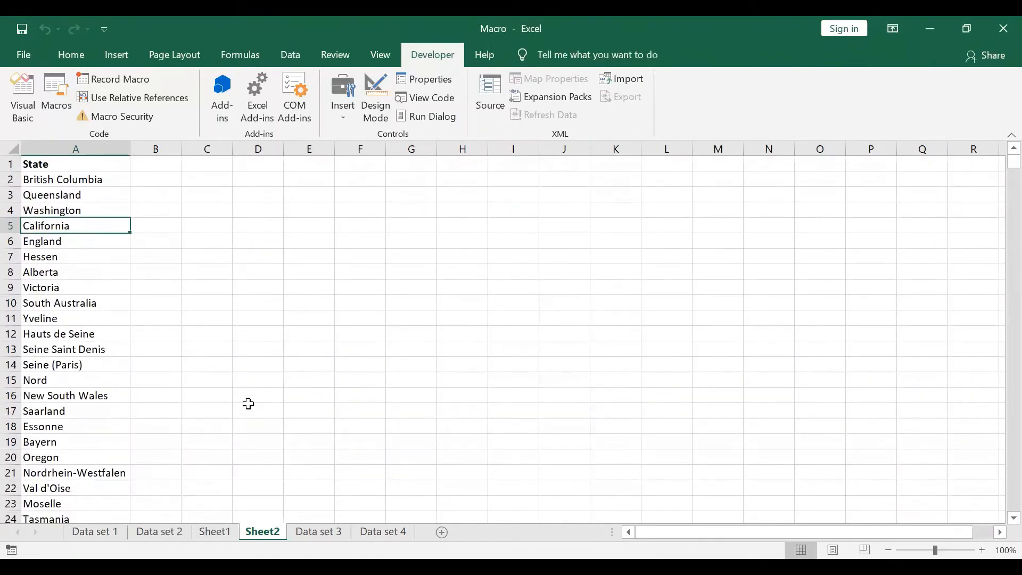
{"action": "left_click", "coordinate": [78, 169]}
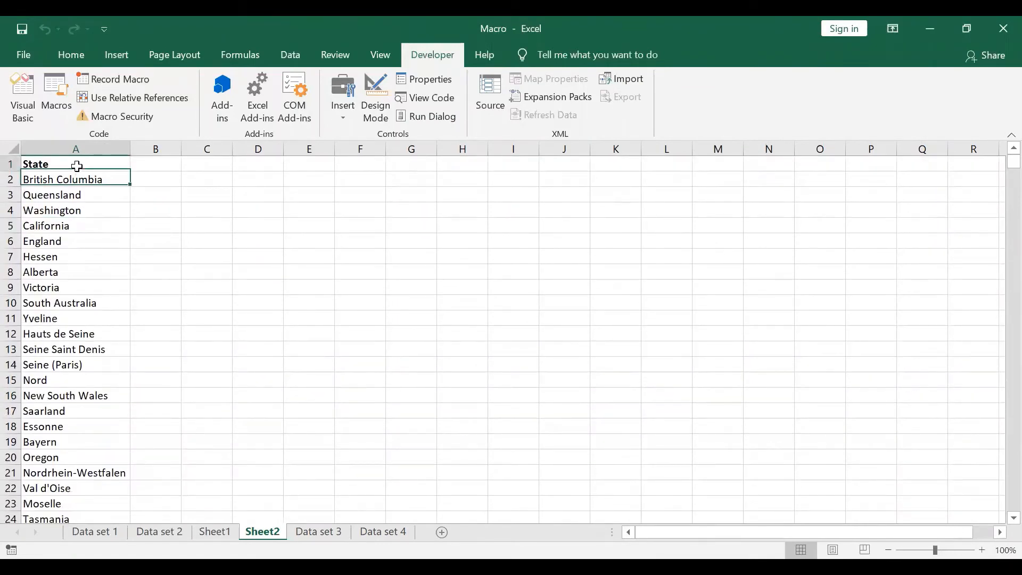
Step: Run the Copy_unique macro on the whole Age Group column of the Data set 4 sheet
{"action": "left_click", "coordinate": [383, 532]}
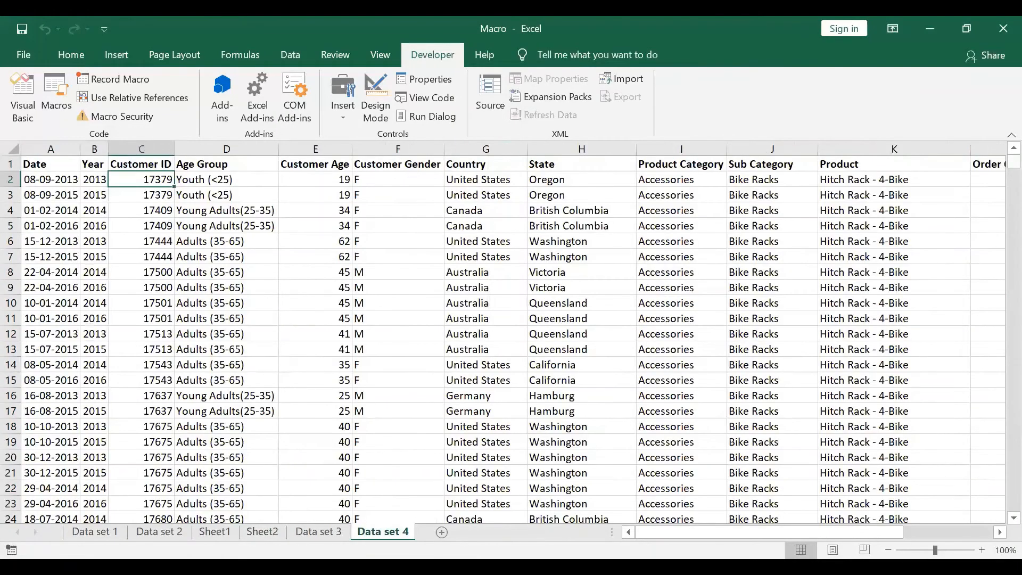
{"action": "scroll", "coordinate": [652, 400], "scroll_direction": "down", "scroll_amount": 2}
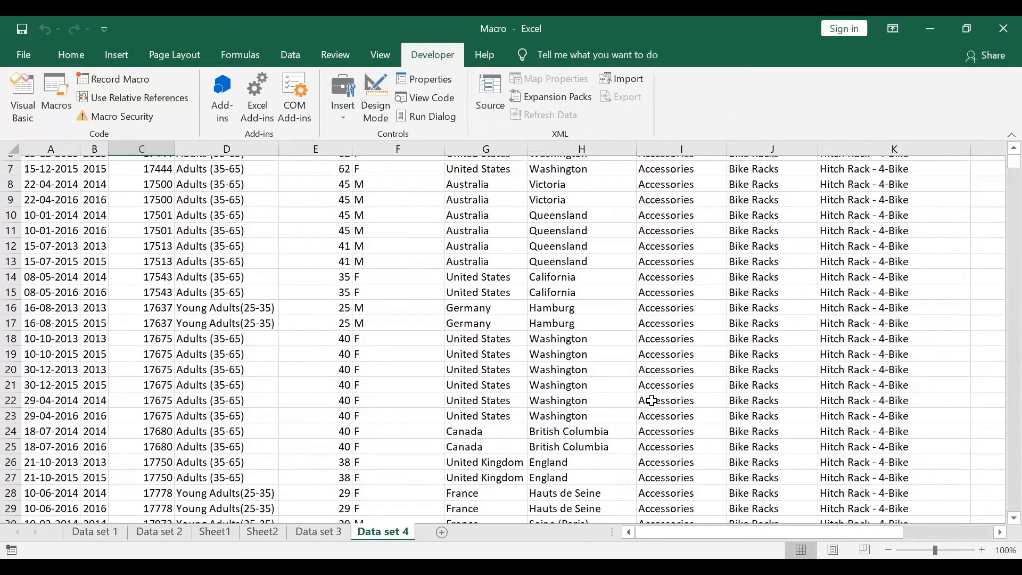
{"action": "scroll", "coordinate": [652, 401], "scroll_direction": "down", "scroll_amount": 1}
{"action": "scroll", "coordinate": [652, 400], "scroll_direction": "up", "scroll_amount": 3}
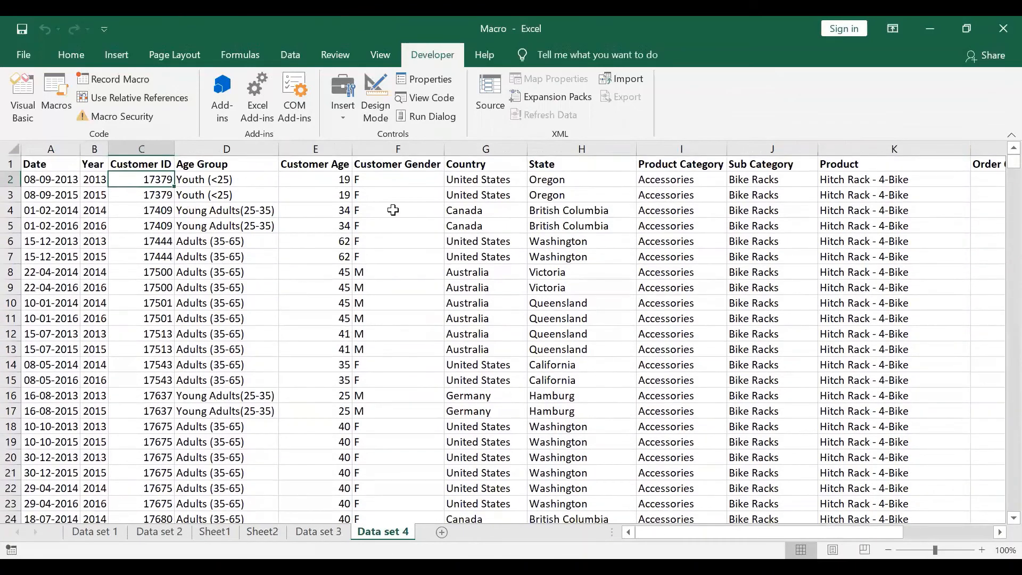
{"action": "left_click", "coordinate": [267, 205]}
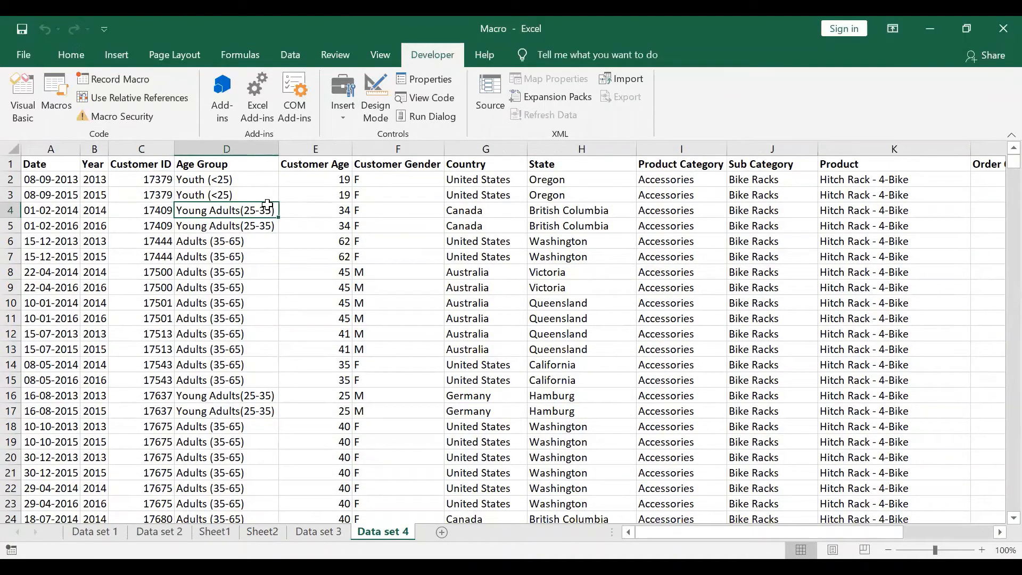
{"action": "key", "text": "ctrl+space"}
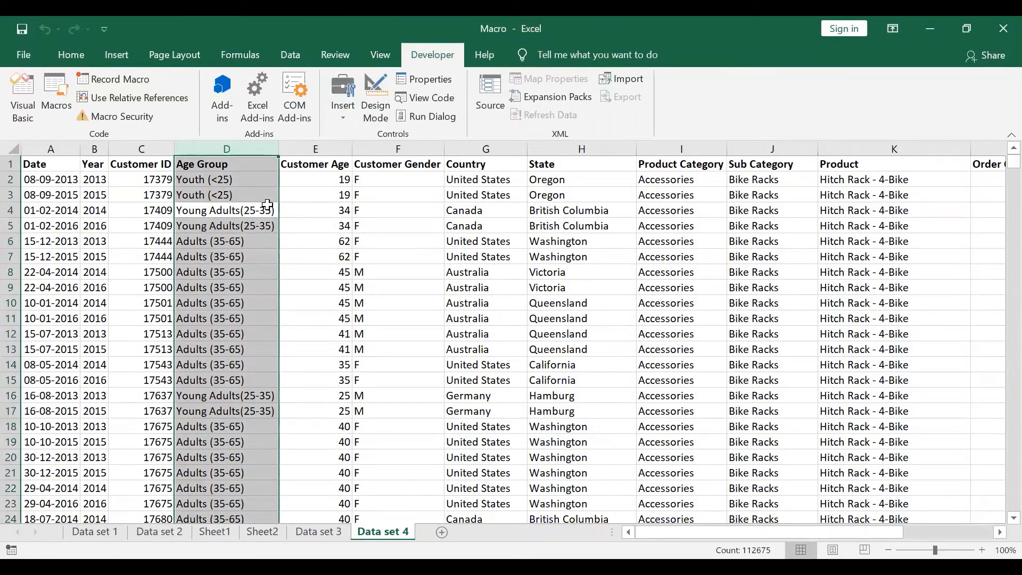
{"action": "key", "text": "ctrl+shift+u"}
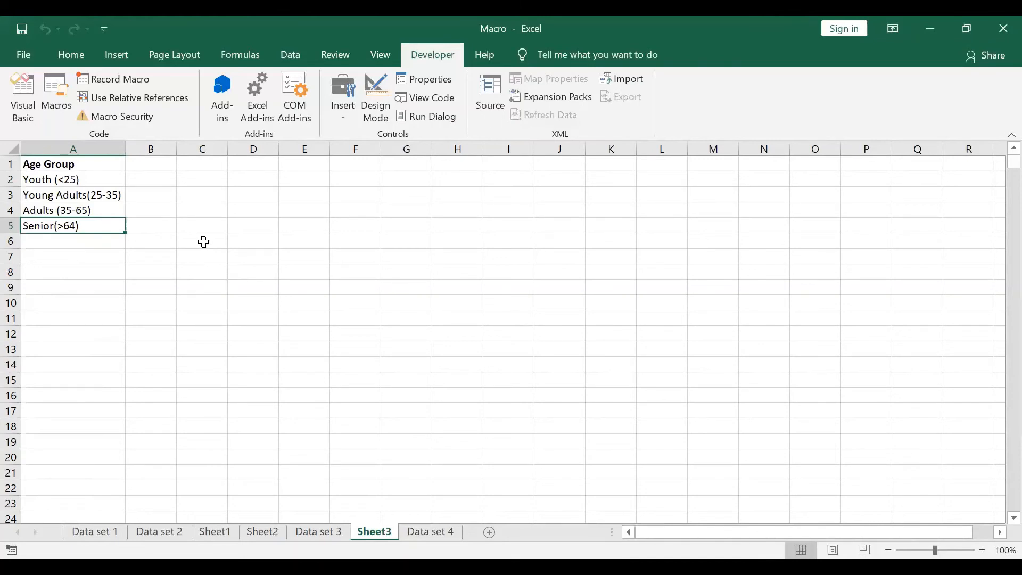
{"action": "left_click", "coordinate": [154, 240]}
{"action": "left_click", "coordinate": [139, 210]}
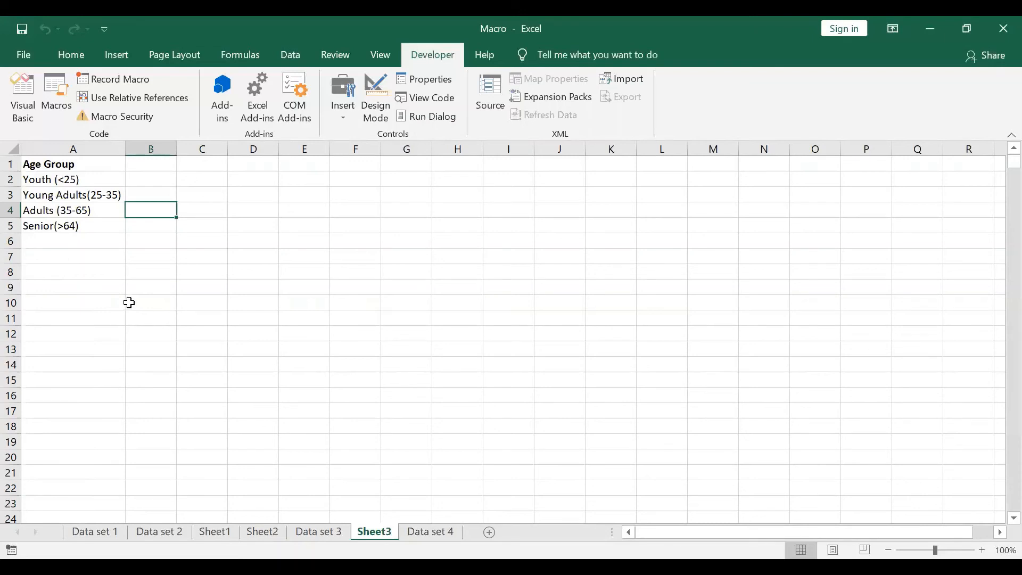
Step: Save the workbook as an Excel Macro-Enabled Workbook named Macro in the Documents folder
{"action": "left_click", "coordinate": [37, 65]}
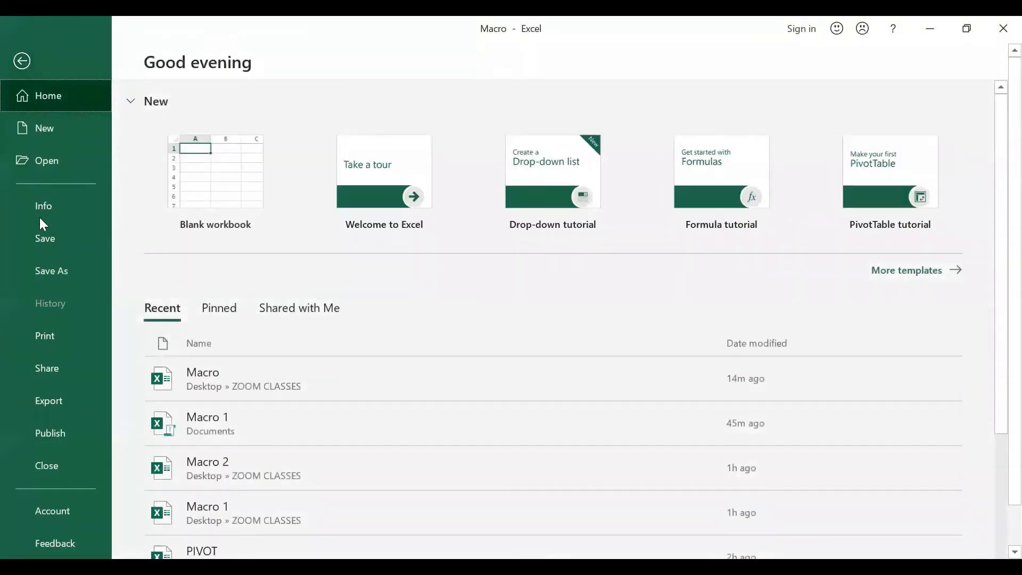
{"action": "left_click", "coordinate": [56, 272]}
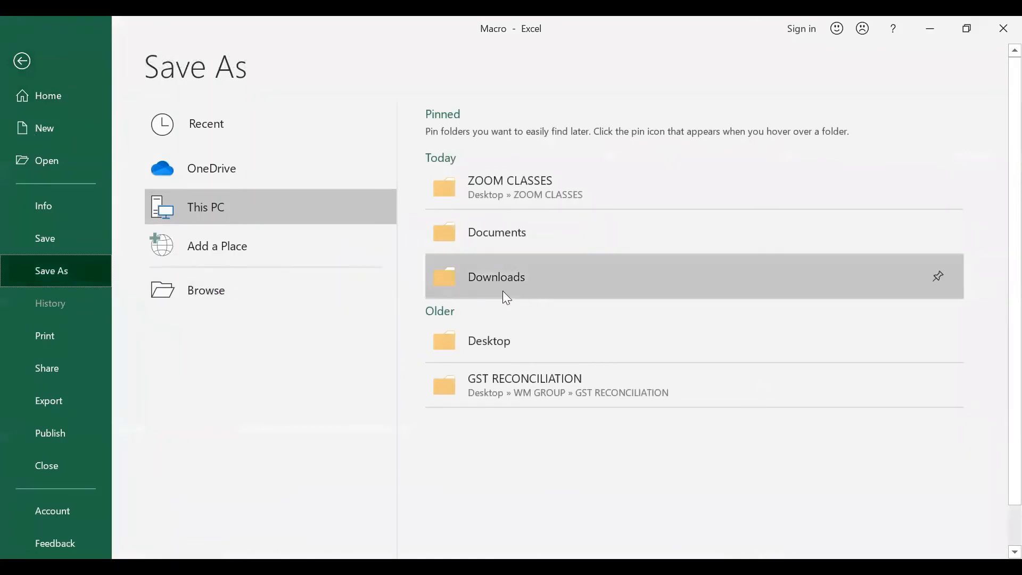
{"action": "left_click", "coordinate": [511, 246]}
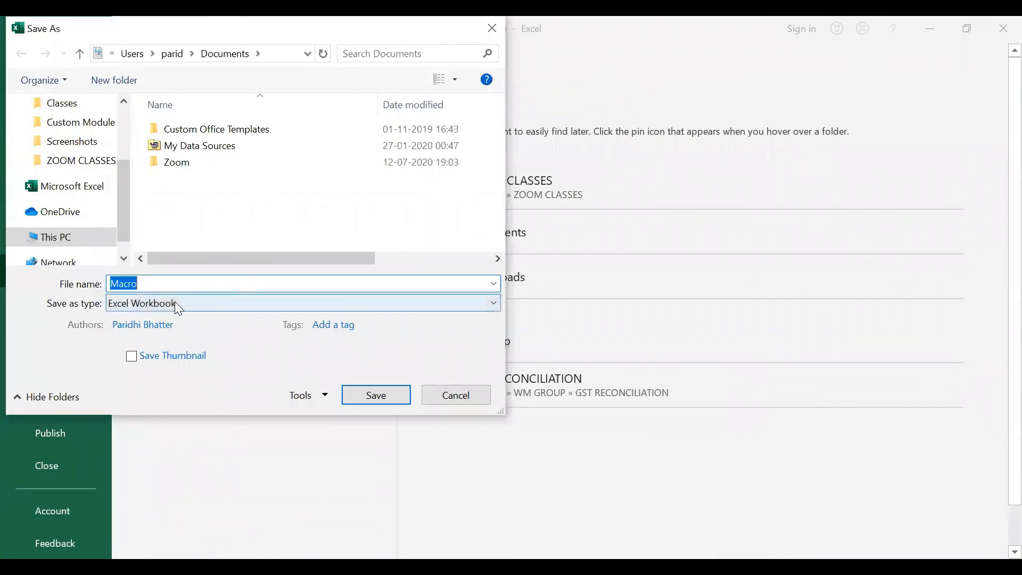
{"action": "left_click", "coordinate": [176, 302]}
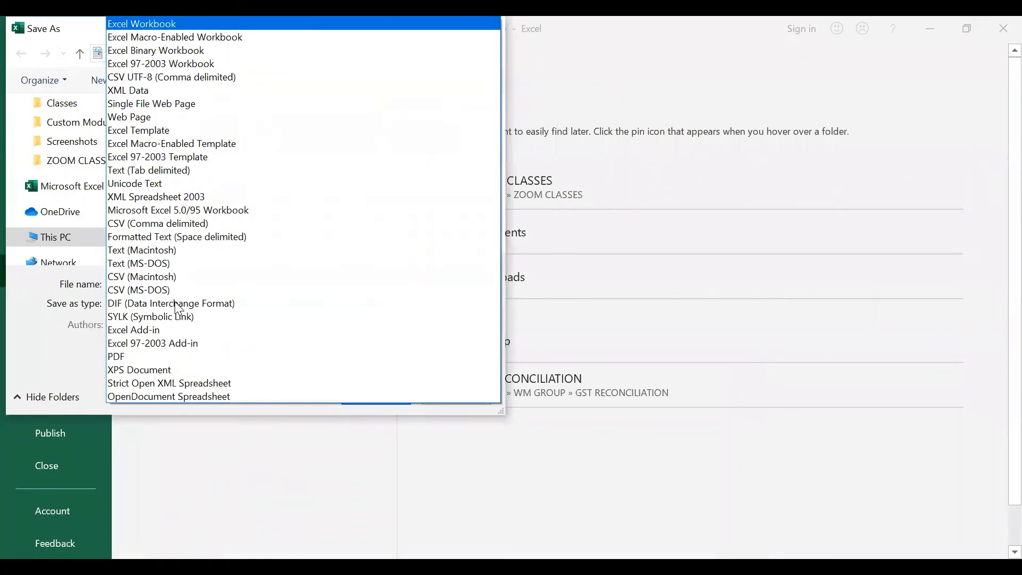
{"action": "left_click", "coordinate": [181, 37]}
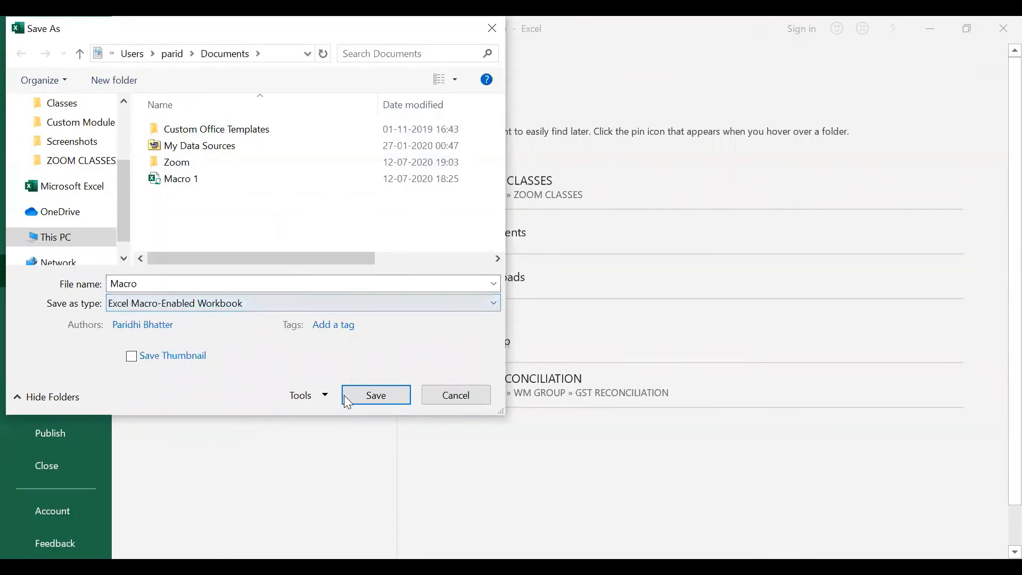
{"action": "left_click", "coordinate": [367, 396]}
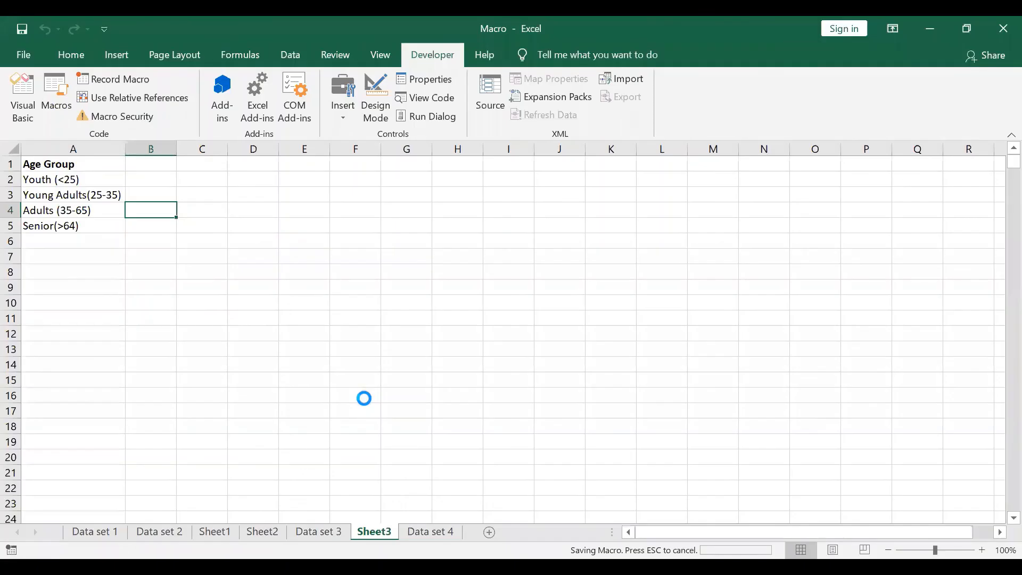
{"action": "left_click", "coordinate": [305, 272]}
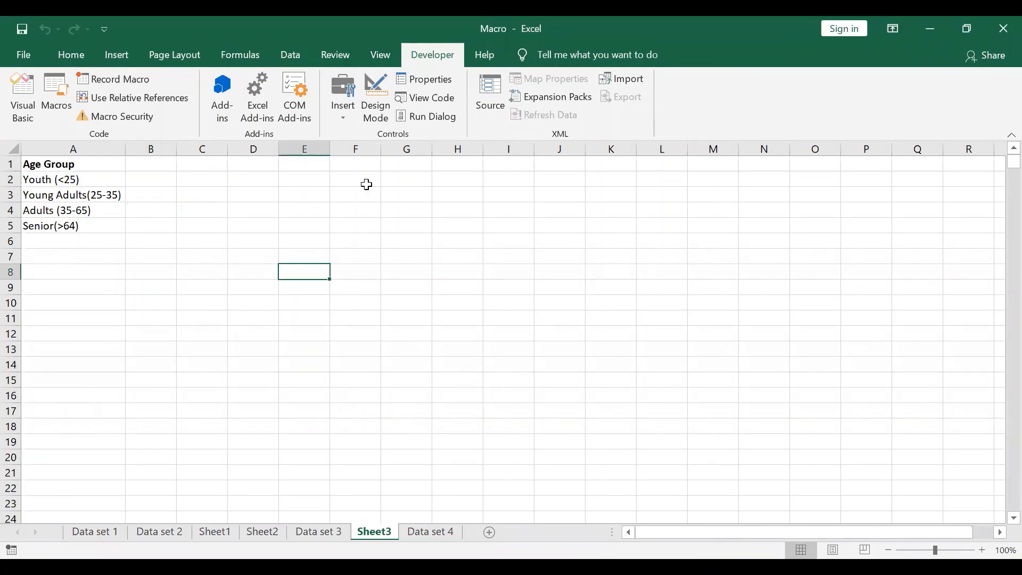